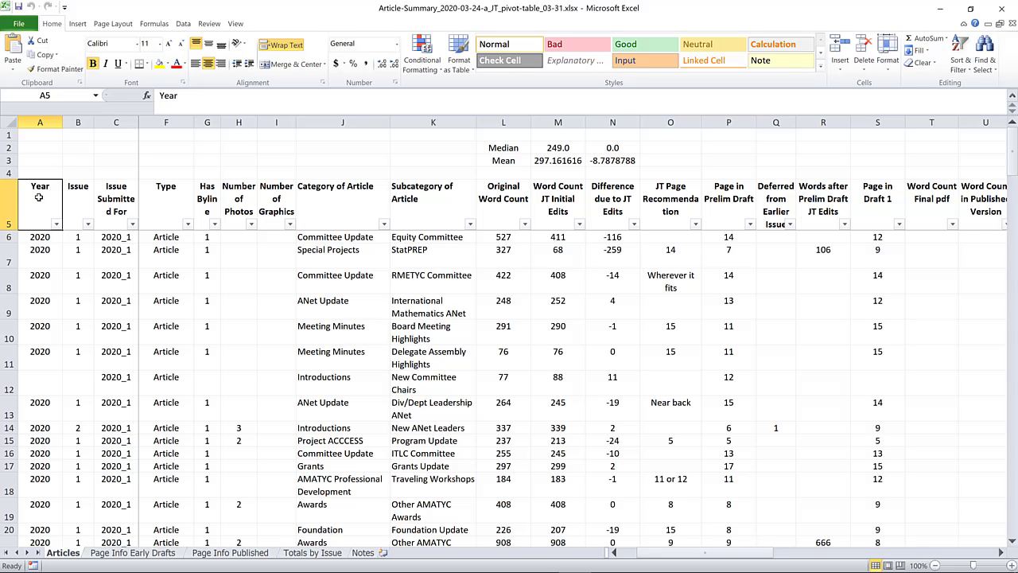
Select the Year column on the Articles sheet from its header in A5 down to the last complete article row, A148
key("shift+Down")
key("shift+Down")
key("shift+Down")
key("shift+Down")
key("shift+Down")
key("shift+Down")
key("shift+Down")
key("shift+Down")
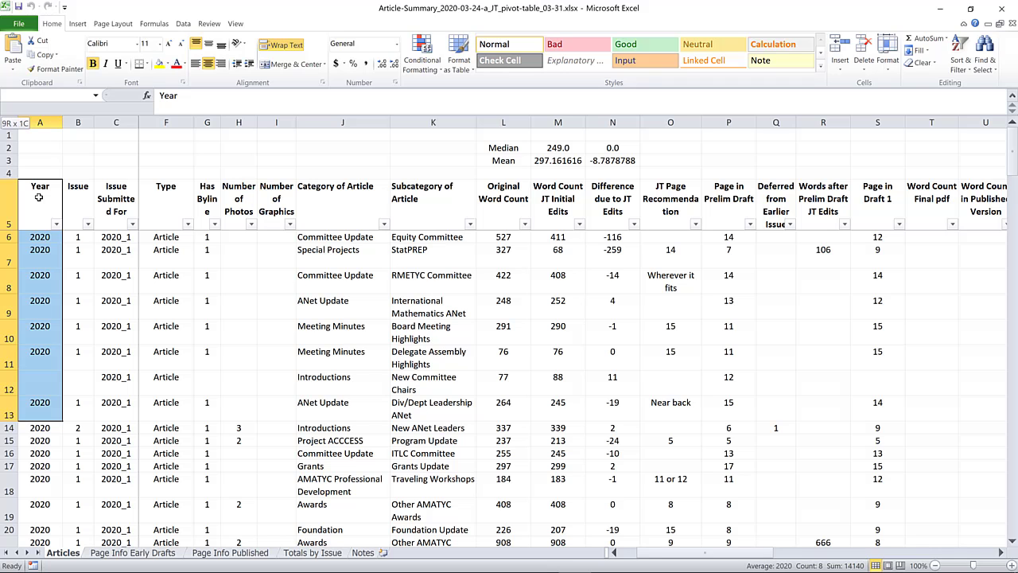
key("shift+Down")
key("shift+Down")
key("shift+Down")
key("shift+Down")
key("shift+Down")
key("shift+Down")
key("shift+Down")
key("shift+Down")
key("shift+Down")
key("shift+Down")
key("shift+Down")
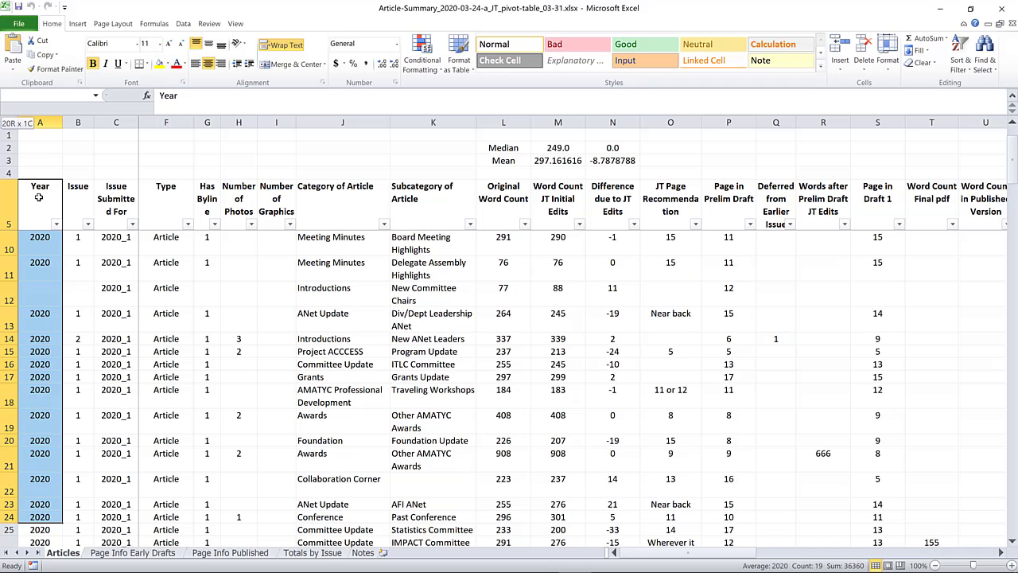
key("shift+Down")
key("shift+Down")
key("shift+Down")
key("shift+Down")
key("shift+Down")
key("shift+Down")
key("shift+Down")
key("shift+Down")
key("shift+Down")
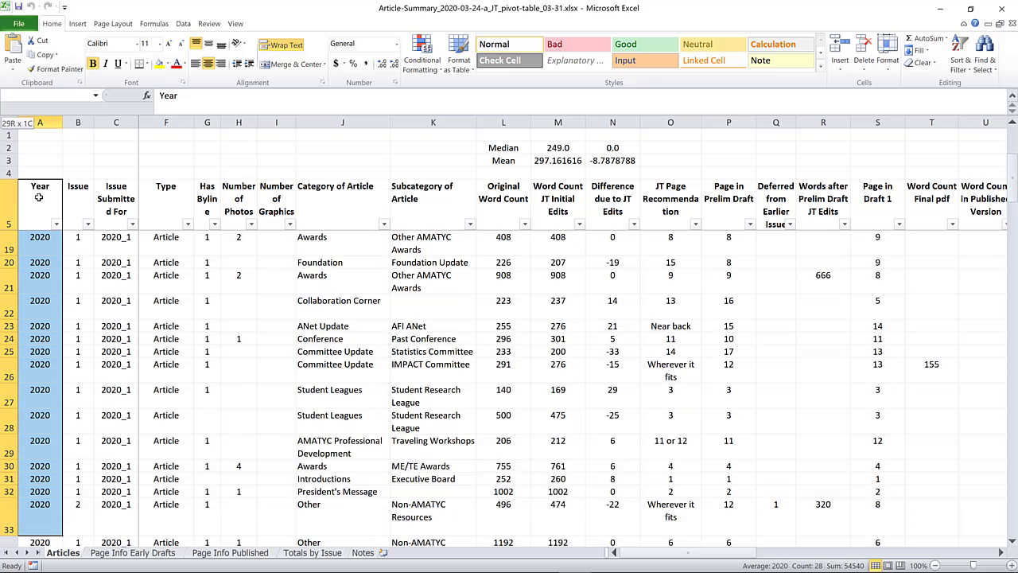
key("shift+Down")
key("shift+Down")
key("shift+Down")
key("shift+Down")
key("shift+Down")
key("shift+Down")
key("shift+Down")
key("shift+Down")
key("shift+Down")
key("shift+Down")
key("shift+Down")
key("shift+Down")
key("shift+Down")
key("shift+Down")
key("shift+Down")
key("shift+Down")
key("shift+Down")
key("shift+Down")
key("shift+Down")
key("shift+Down")
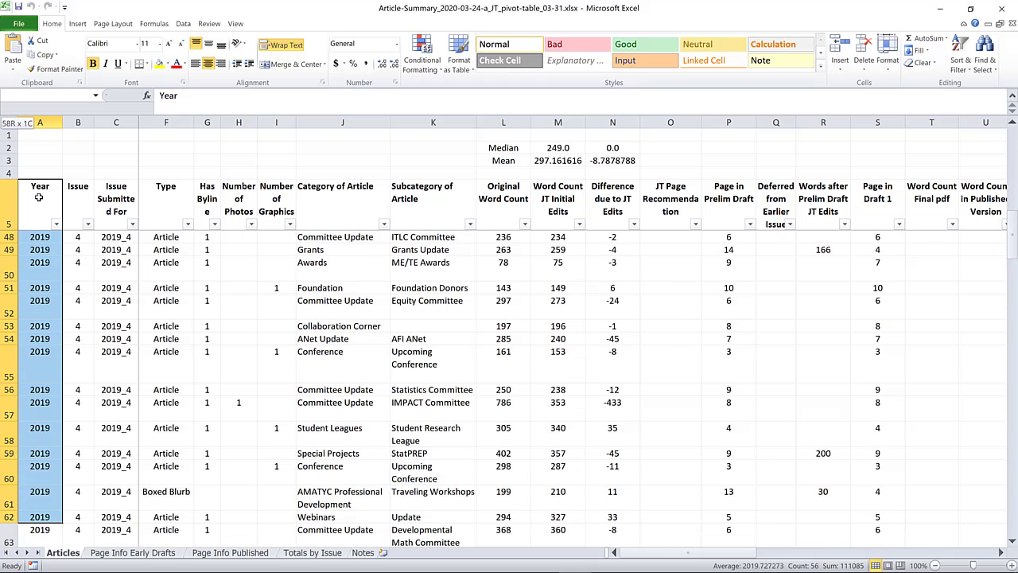
key("shift+Down")
key("shift+Down")
key("shift+Down")
key("shift+Down")
key("shift+Down")
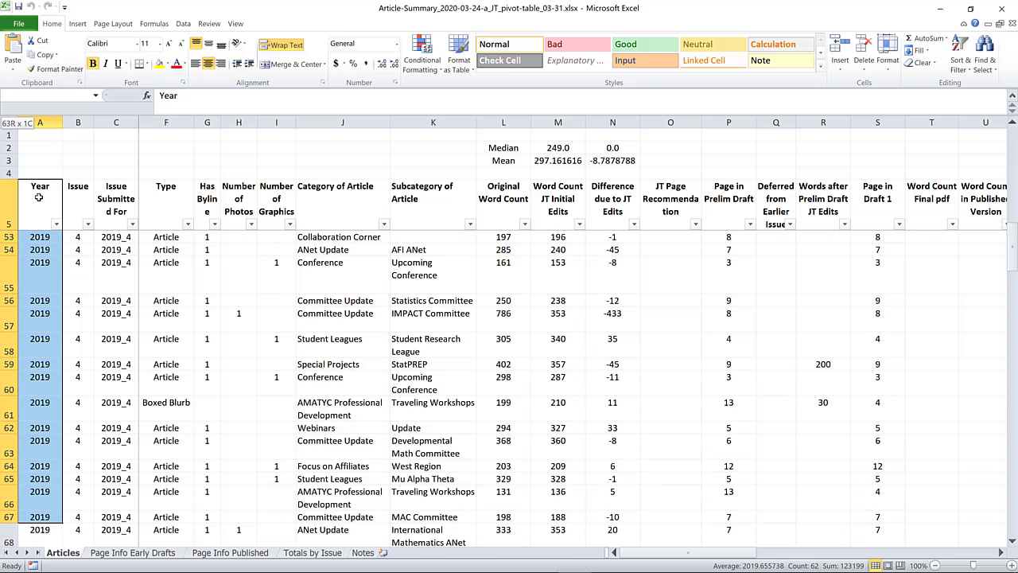
key("shift+Down")
key("shift+Down")
key("shift+Down")
key("shift+Down")
key("shift+Down")
key("shift+Down")
key("shift+Down")
key("shift+Down")
key("shift+Down")
key("shift+Down")
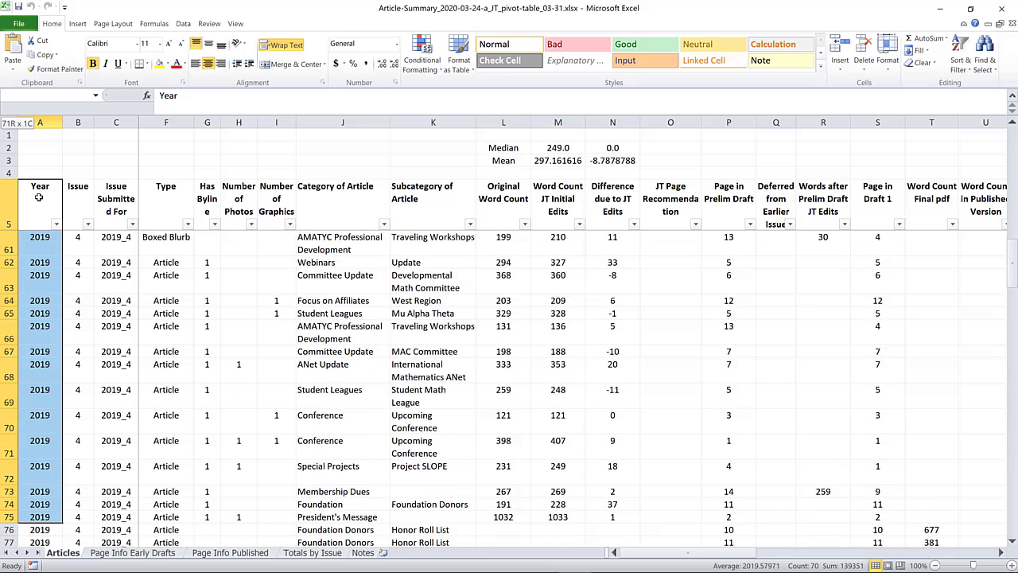
key("shift+Down")
key("shift+Down")
key("shift+Down")
key("shift+Down")
key("shift+Down")
key("shift+Down")
key("shift+Down")
key("shift+Down")
key("shift+Down")
key("shift+Down")
key("shift+Down")
key("shift+Down")
key("shift+Down")
key("shift+Down")
key("shift+Down")
key("shift+Down")
key("shift+Down")
key("shift+Down")
key("shift+Down")
key("shift+Down")
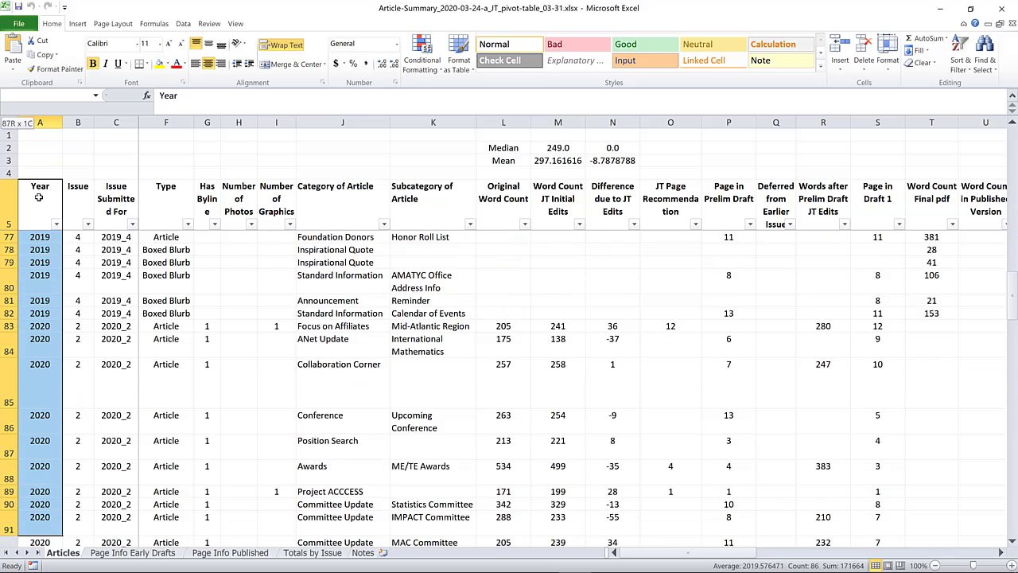
key("shift+Down")
key("shift+Down")
key("shift+Down")
key("shift+Down")
key("shift+Down")
key("shift+Down")
key("shift+Down")
key("shift+Down")
key("shift+Down")
key("shift+Down")
key("shift+Down")
key("shift+Down")
key("shift+Down")
key("shift+Down")
key("shift+Down")
key("shift+Down")
key("shift+Down")
key("shift+Down")
key("shift+Down")
key("shift+Down")
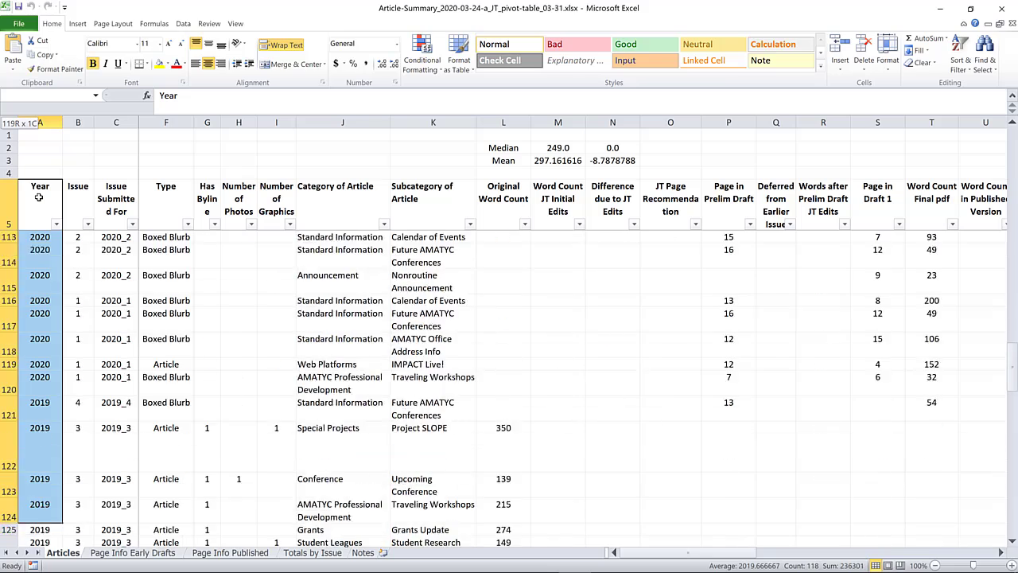
key("shift+Up")
key("shift+Up")
key("shift+Up")
key("shift+Up")
key("shift+Up")
key("shift+Up")
key("shift+Up")
key("shift+Up")
key("shift+Up")
key("shift+Up")
key("shift+Up")
key("shift+Up")
key("shift+Up")
key("shift+Up")
key("shift+Up")
key("shift+Up")
key("shift+Up")
key("shift+Up")
key("shift+Up")
key("shift+Up")
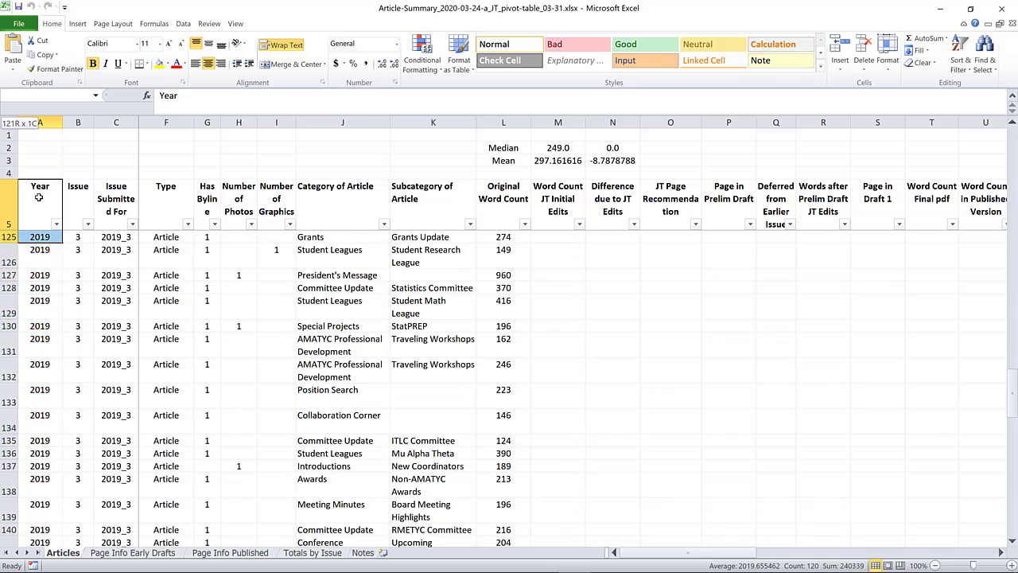
key("shift+Down")
key("shift+Down")
key("shift+Down")
key("shift+Down")
key("shift+Down")
key("shift+Down")
key("shift+Down")
key("shift+Down")
key("shift+Down")
key("shift+Down")
key("shift+Down")
key("shift+Down")
key("shift+Down")
key("shift+Down")
key("shift+Down")
key("shift+Down")
key("shift+Down")
key("shift+Down")
key("shift+Down")
key("shift+Down")
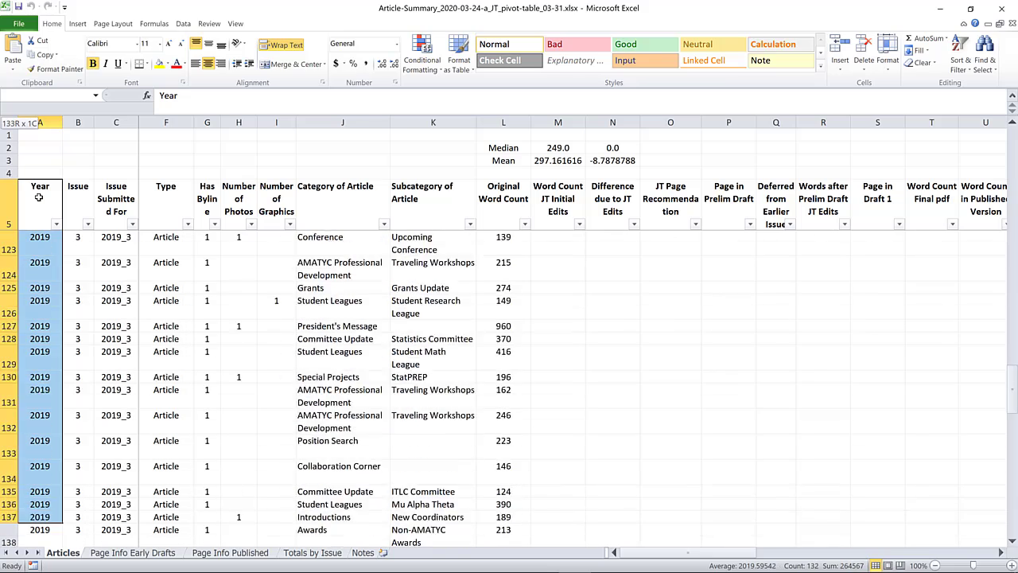
key("shift+Up")
key("shift+Up")
key("shift+Up")
key("shift+Up")
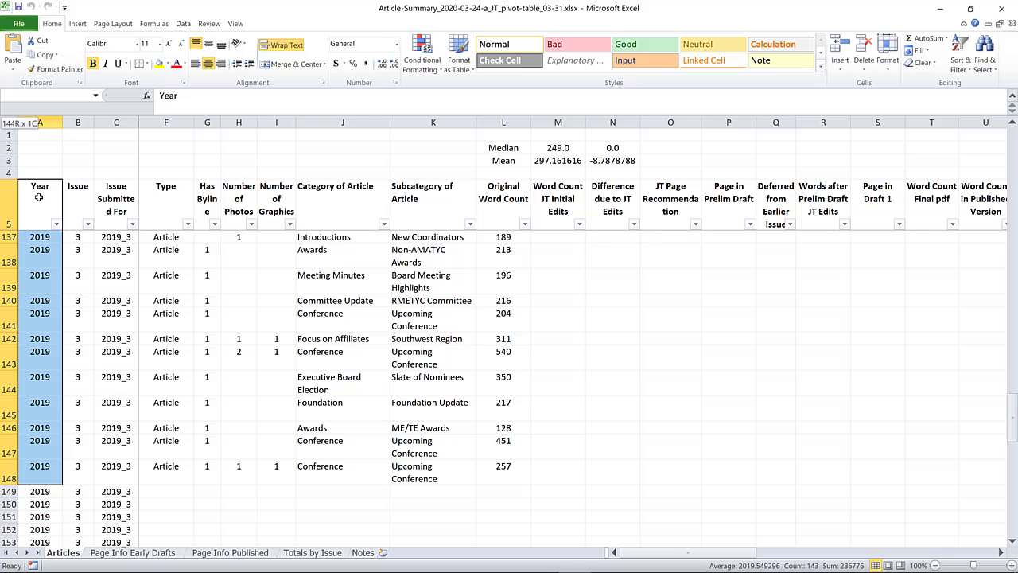
Extend the selection across all the article columns from Year through Notes, covering A5:Z148
key("shift+Right")
key("shift+Right")
key("shift+Right")
key("shift+Right")
key("shift+Right")
key("shift+Right")
key("shift+Right")
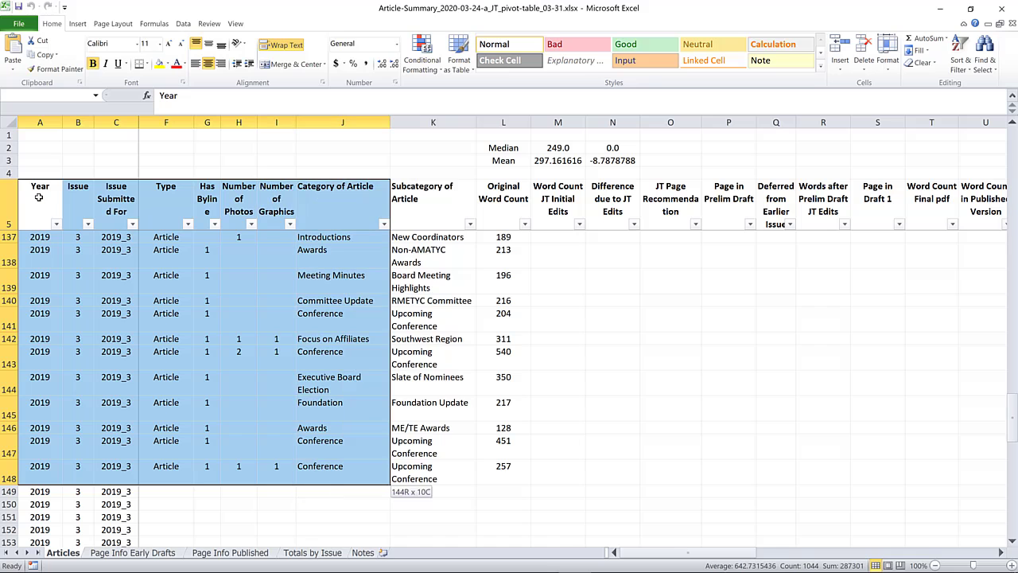
key("shift+Right")
key("shift+Right")
key("shift+Right")
key("shift+Right")
key("shift+Right")
key("shift+Right")
key("shift+Right")
key("shift+Right")
key("shift+Right")
key("shift+Right")
key("shift+Right")
key("shift+Right")
key("shift+Right")
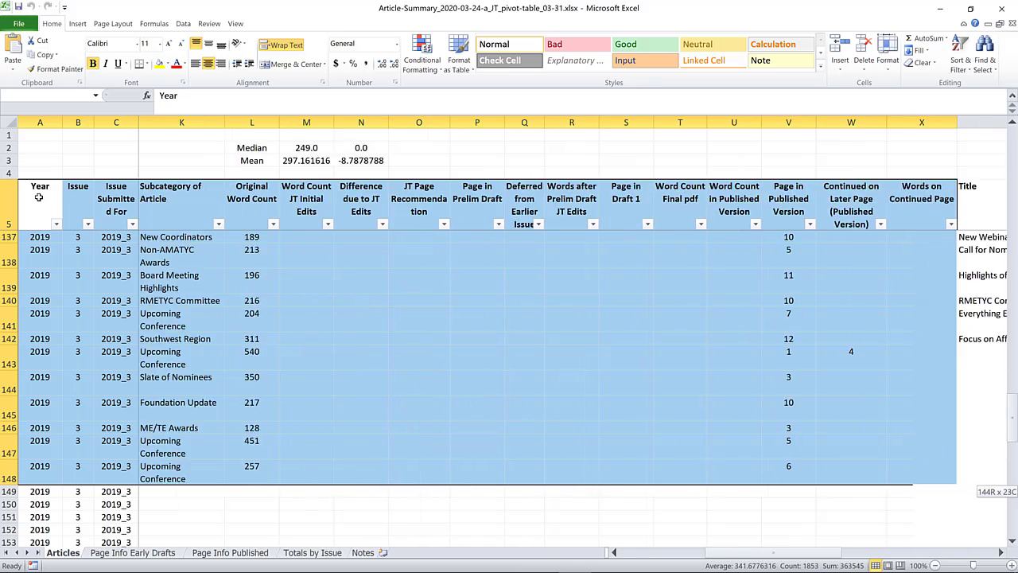
key("shift+Right")
key("shift+Right")
key("shift+Right")
key("shift+Right")
key("shift+Right")
key("shift+Right")
key("shift+Right")
key("shift+Left")
key("shift+Left")
key("shift+Left")
key("shift+Left")
key("shift+Left")
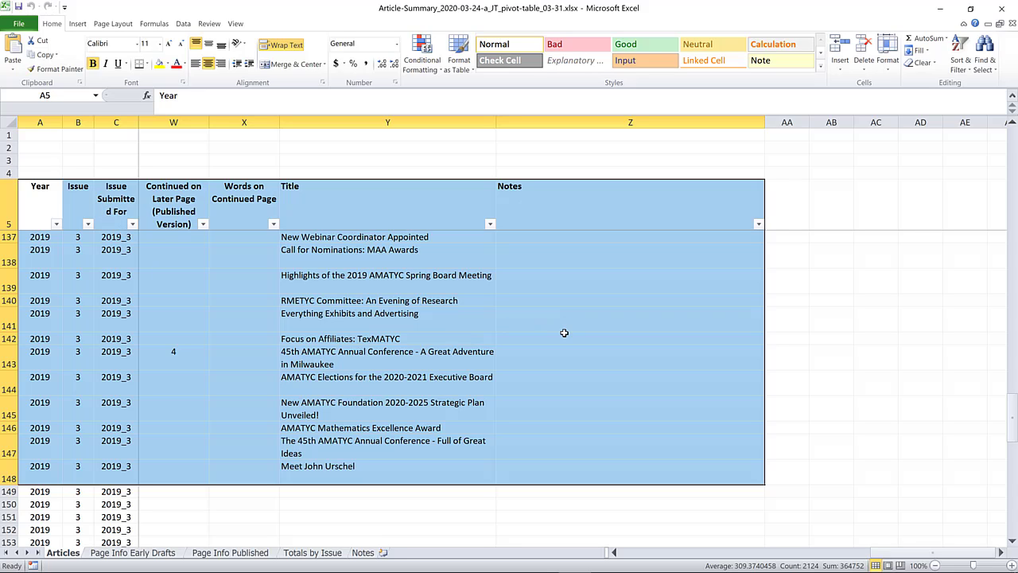
Create a pivot table from the selected range Articles!$A$5:$Z$148 on a new worksheet
left_click(77, 24)
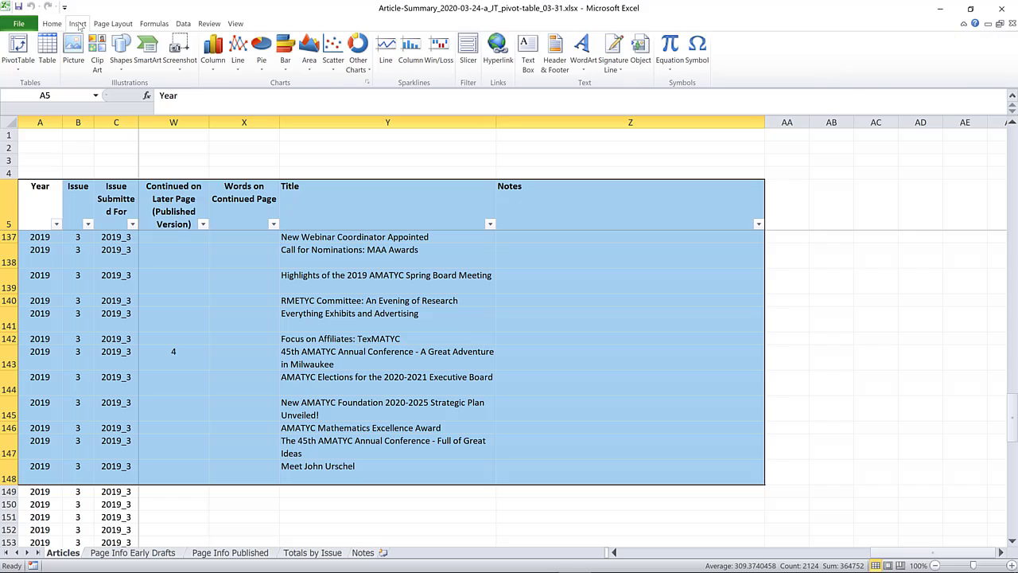
left_click(17, 50)
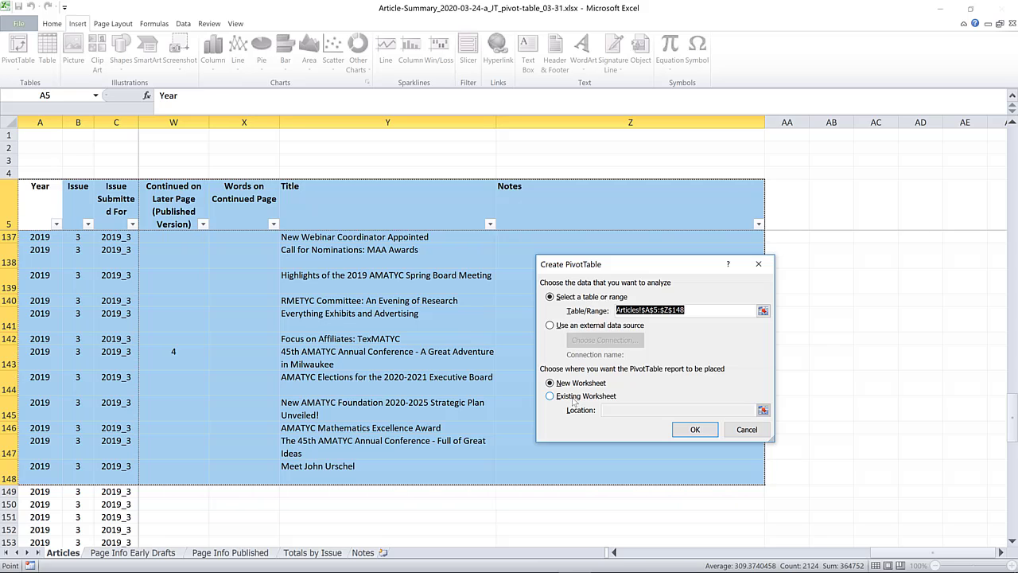
left_click(692, 430)
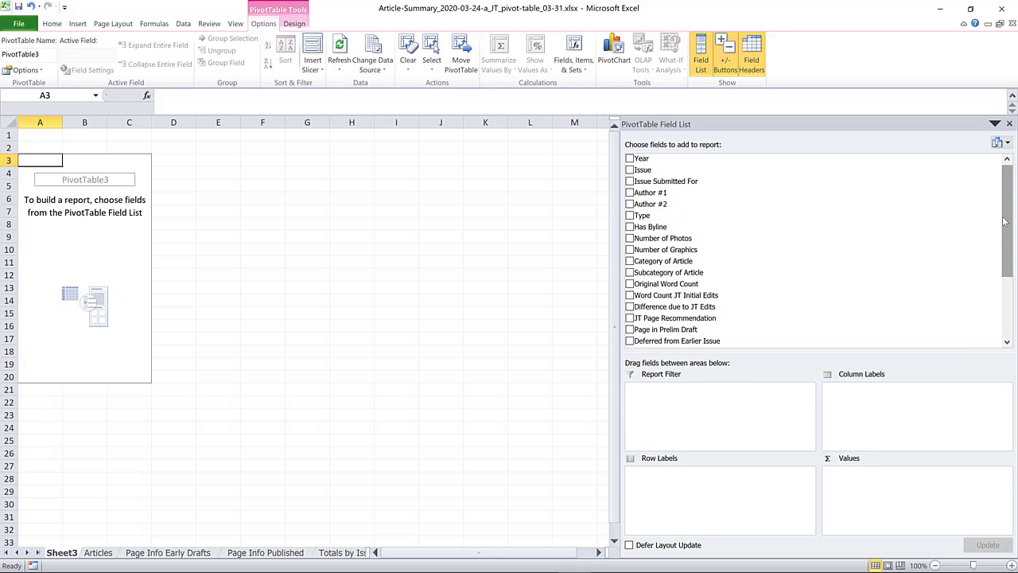
Lay out the pivot table with Category of Article as rows, Issue Submitted For as columns, and the count of Category of Article as values
mouse_move(1005, 220)
left_mouse_down()
mouse_move(1010, 310)
mouse_move(998, 203)
left_mouse_up()
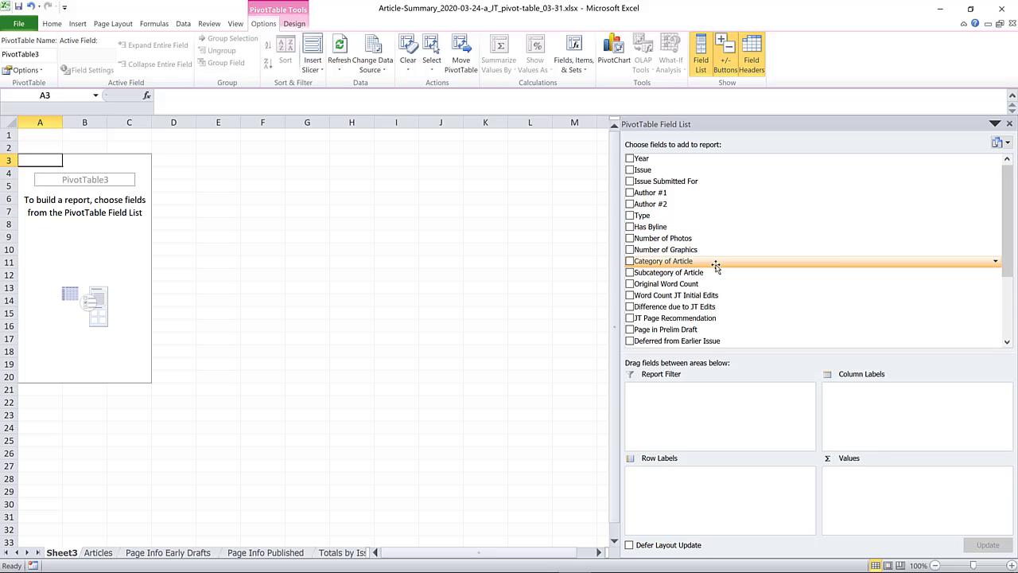
left_click_drag(715, 266, 717, 495)
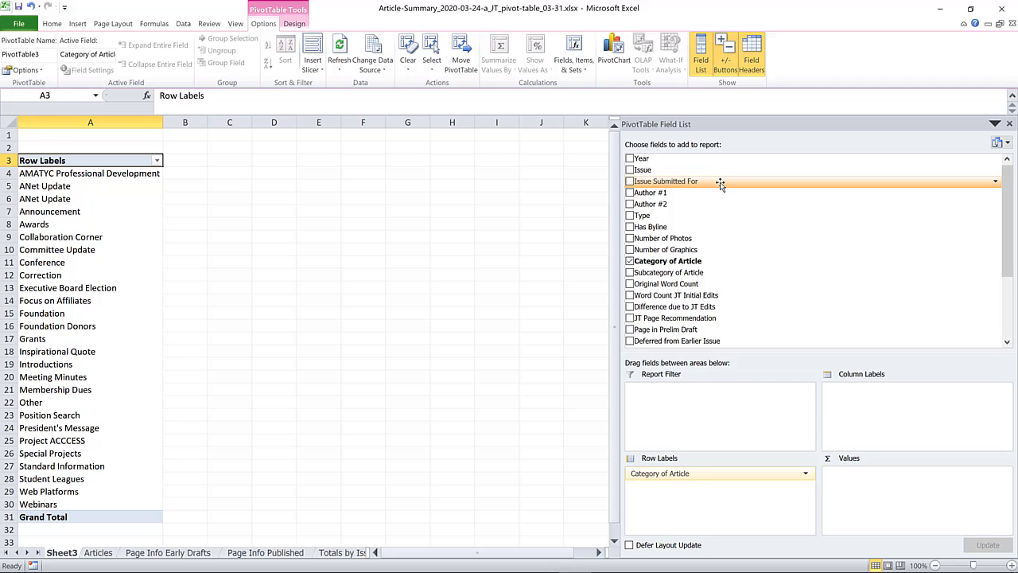
left_click_drag(719, 184, 896, 403)
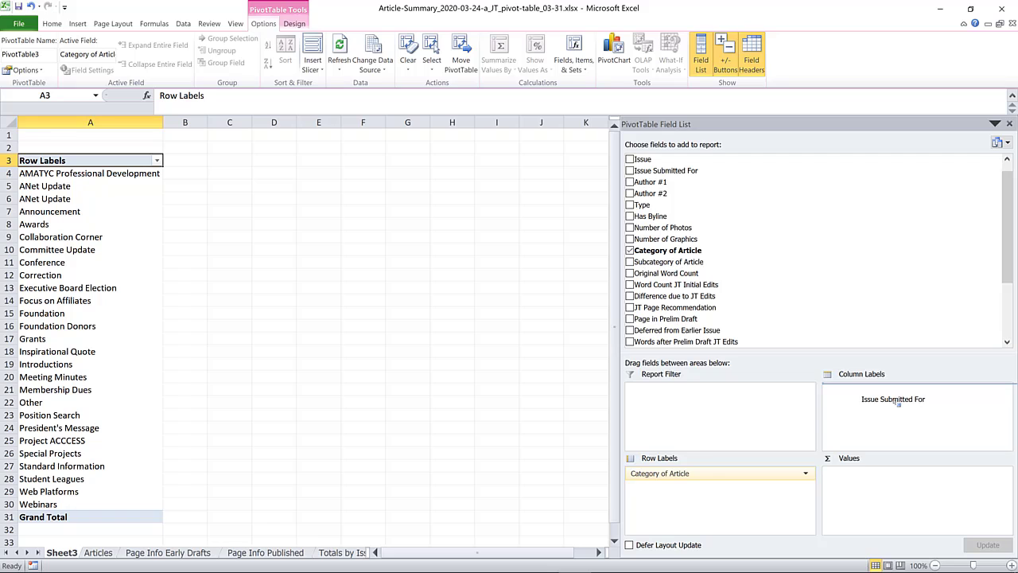
left_click_drag(896, 403, 896, 403)
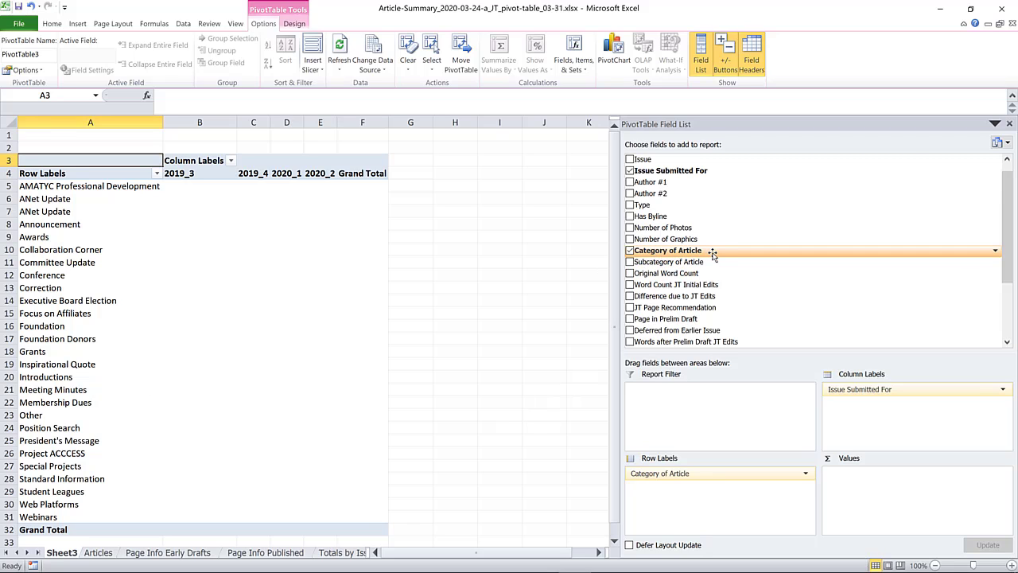
left_click_drag(713, 254, 899, 490)
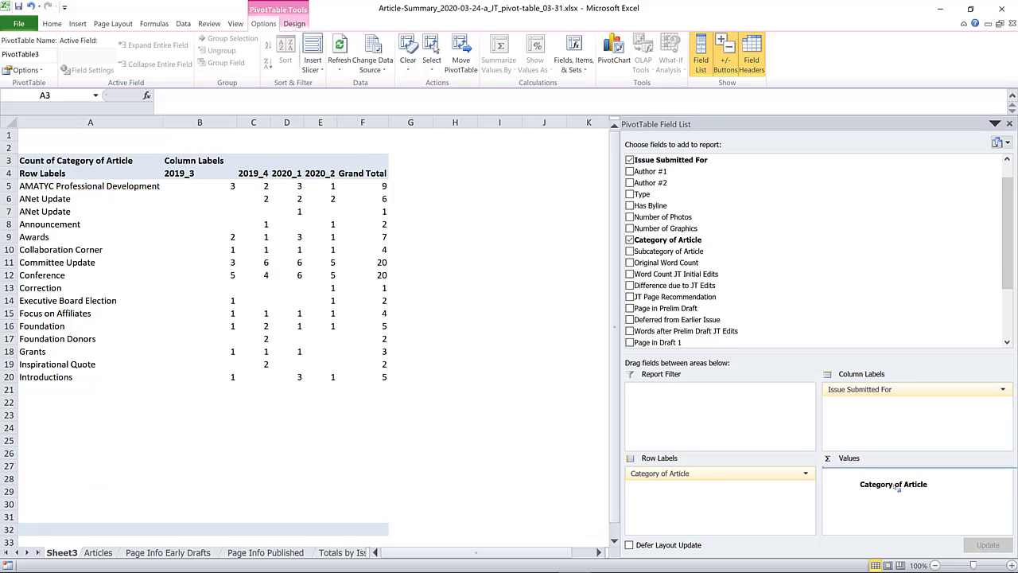
Rename the pivot table's Count of Category of Article value field to Frequency, keeping Count as its summary function
left_click(1002, 473)
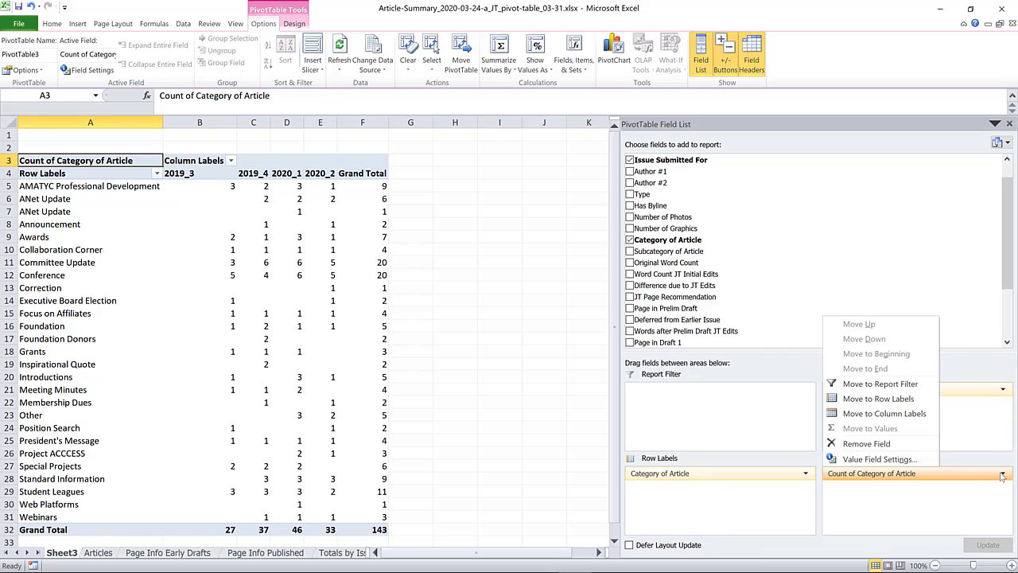
left_click(905, 460)
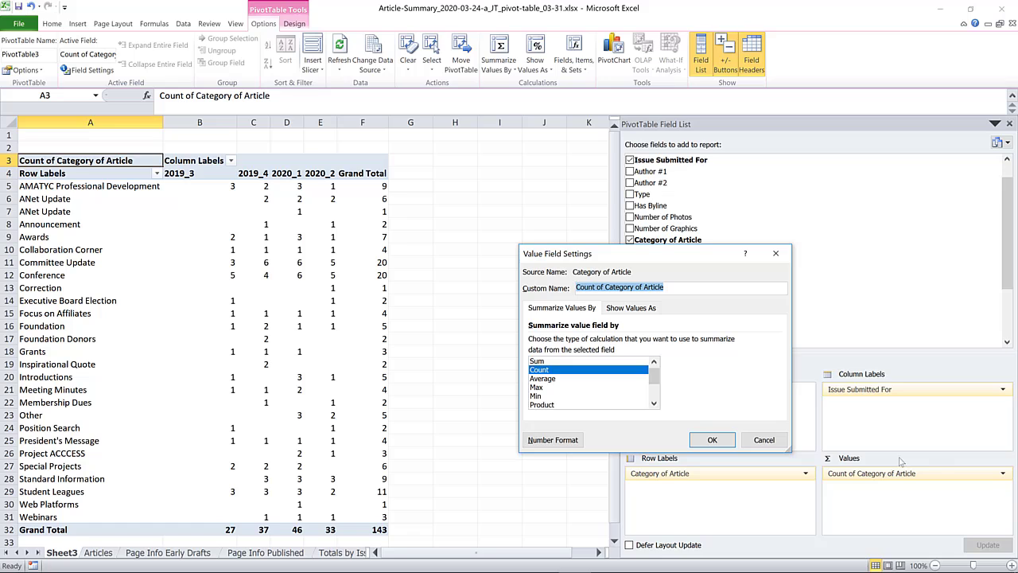
left_click(676, 288)
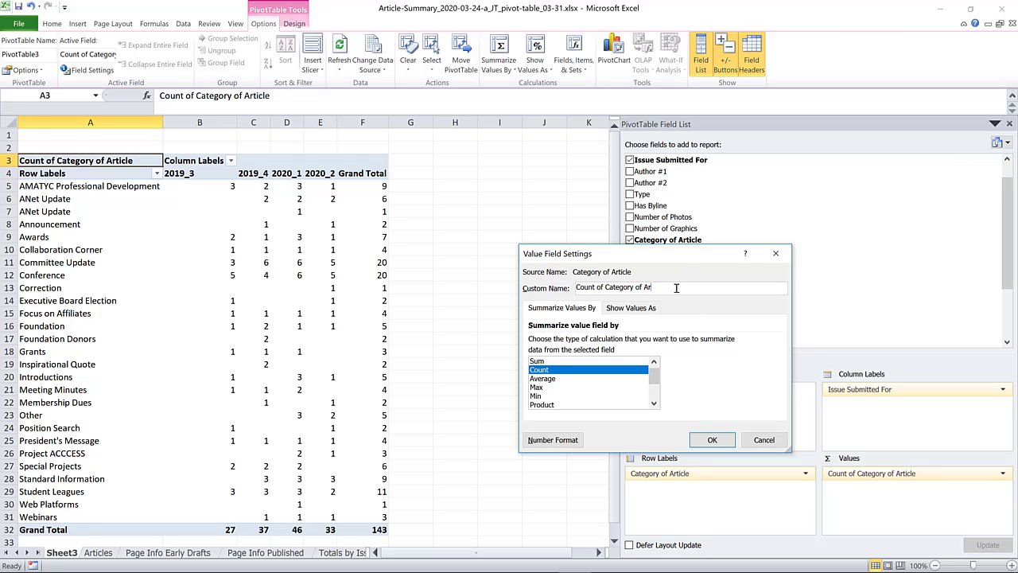
key("BackSpace")
key("BackSpace")
key("BackSpace")
key("BackSpace")
key("BackSpace")
key("BackSpace")
key("BackSpace")
key("BackSpace")
key("BackSpace")
key("BackSpace")
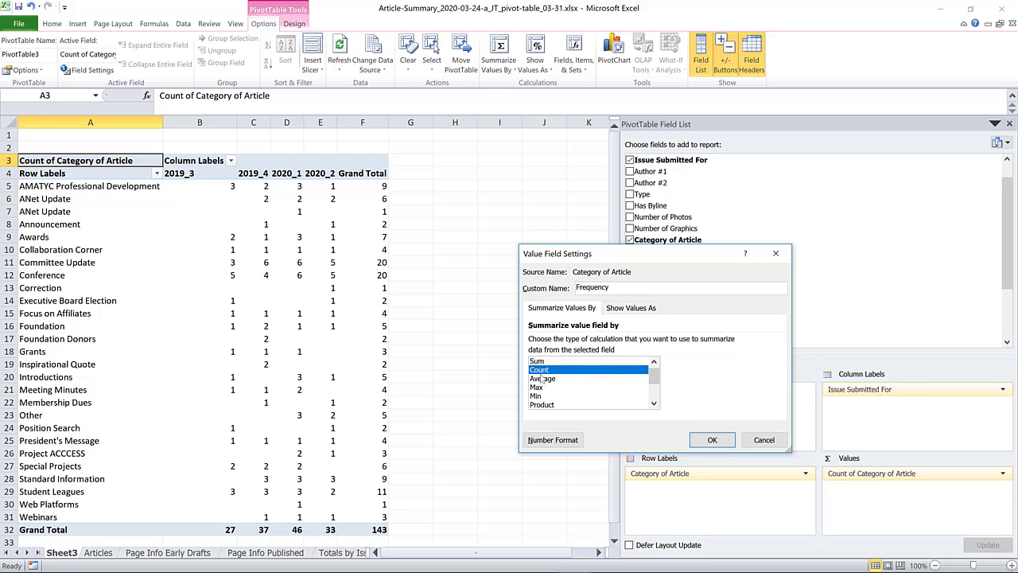
left_click(710, 445)
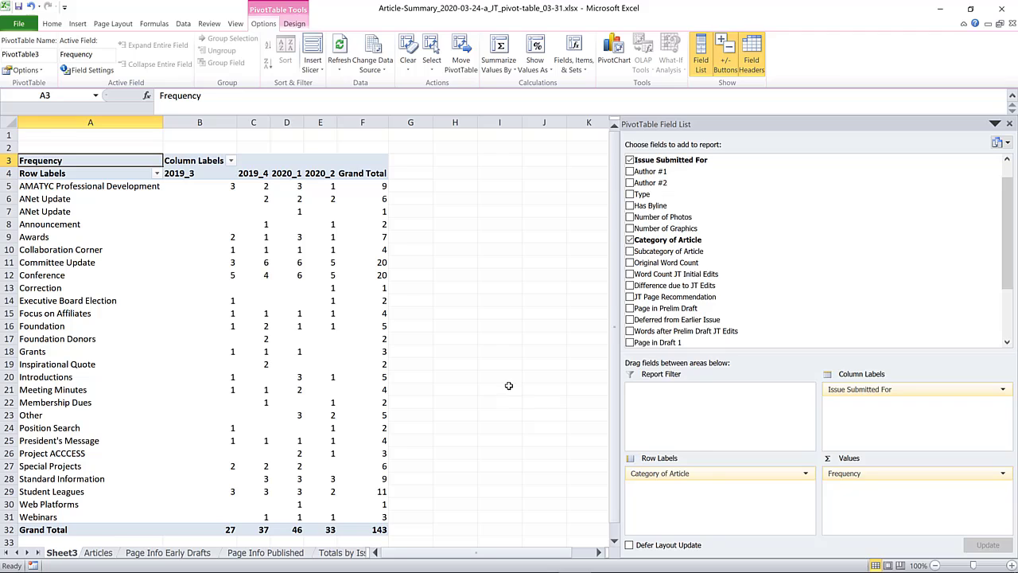
Review the field settings of the Category of Article row field without changing them
left_click(102, 174)
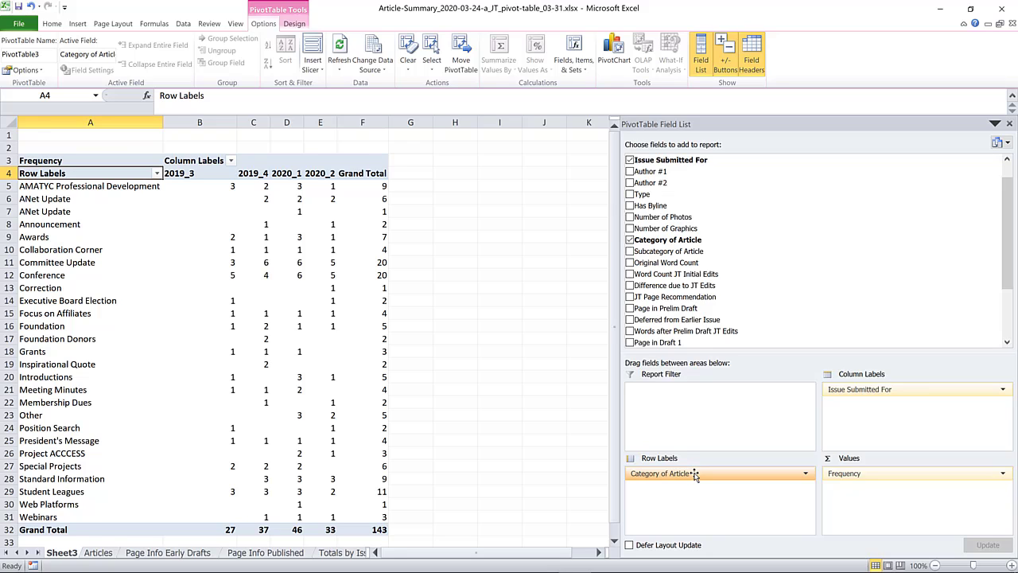
left_click(806, 474)
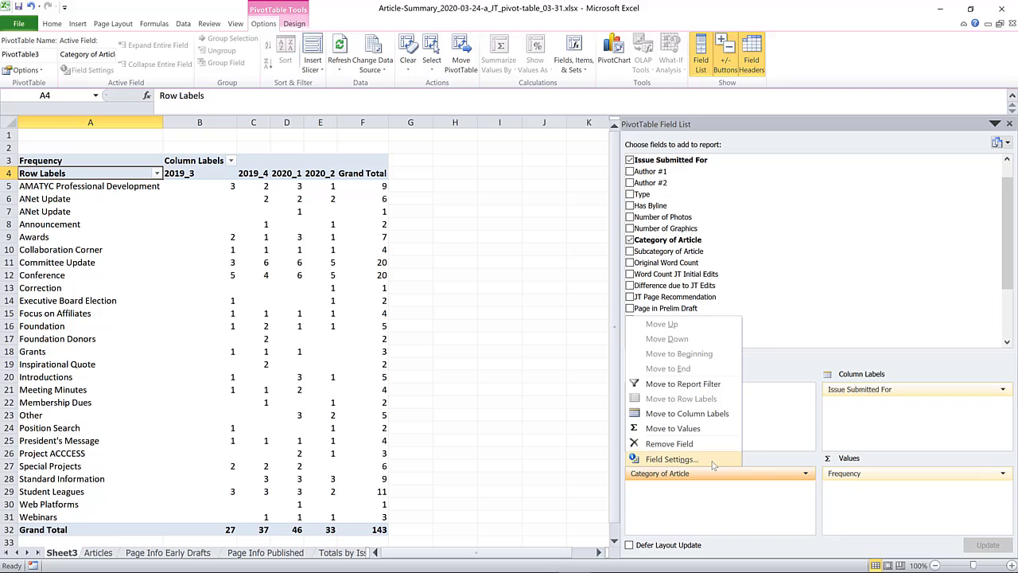
left_click(672, 458)
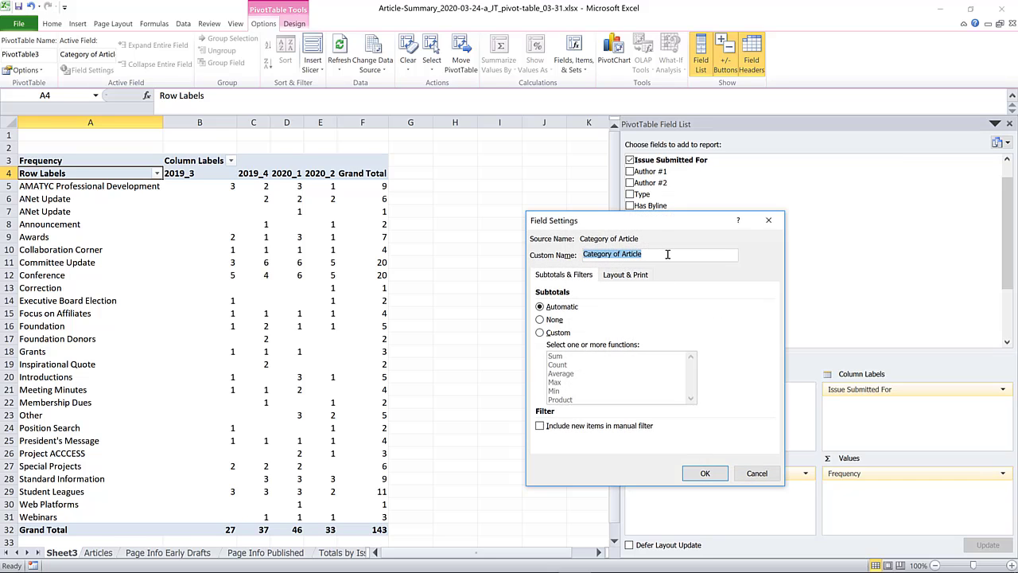
left_click(705, 473)
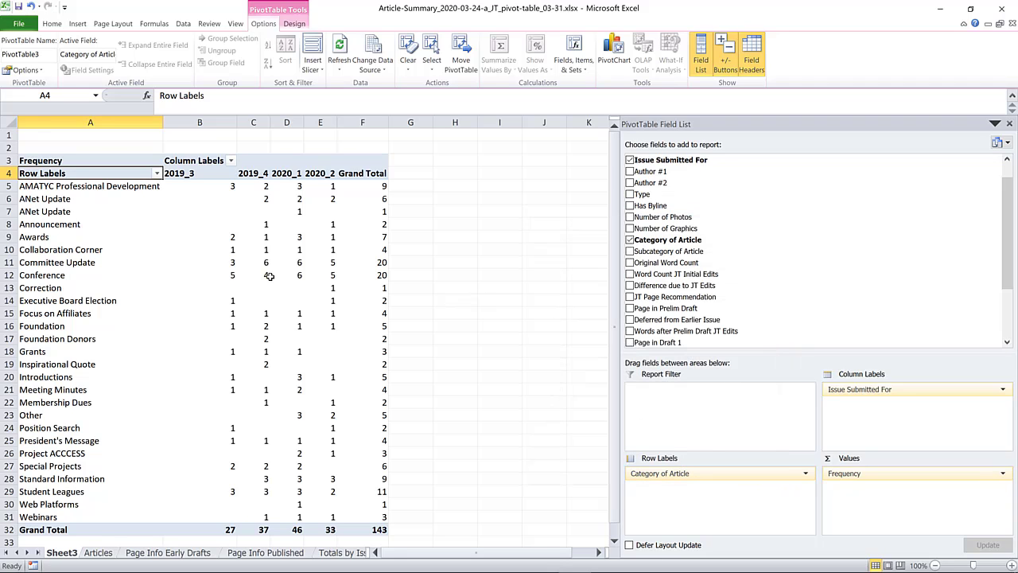
Turn on banded rows for the pivot table and apply the aqua style from the first row of the Light styles
mouse_move(270, 276)
mouse_move(261, 197)
mouse_move(241, 252)
mouse_move(250, 297)
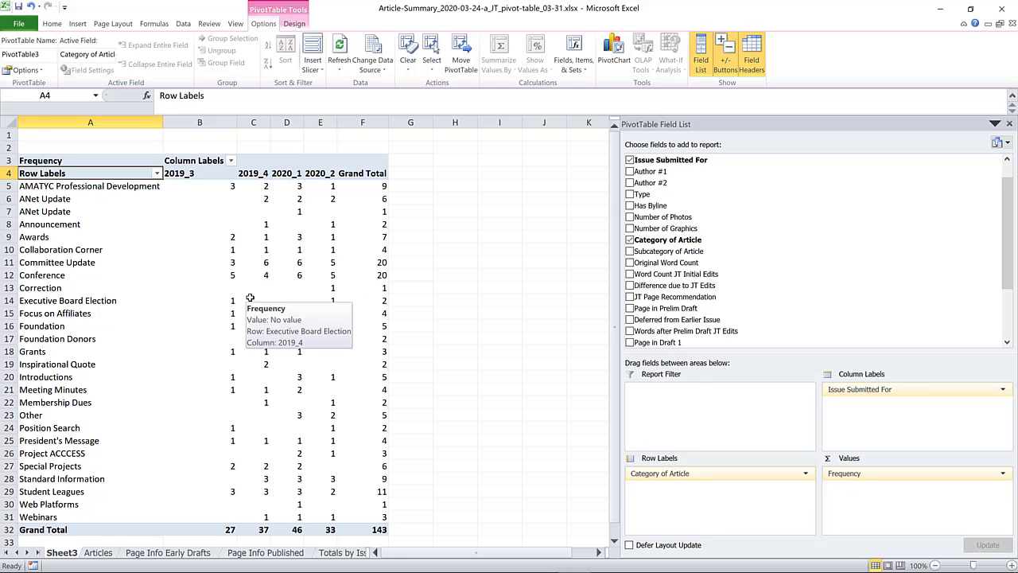
left_click(145, 211)
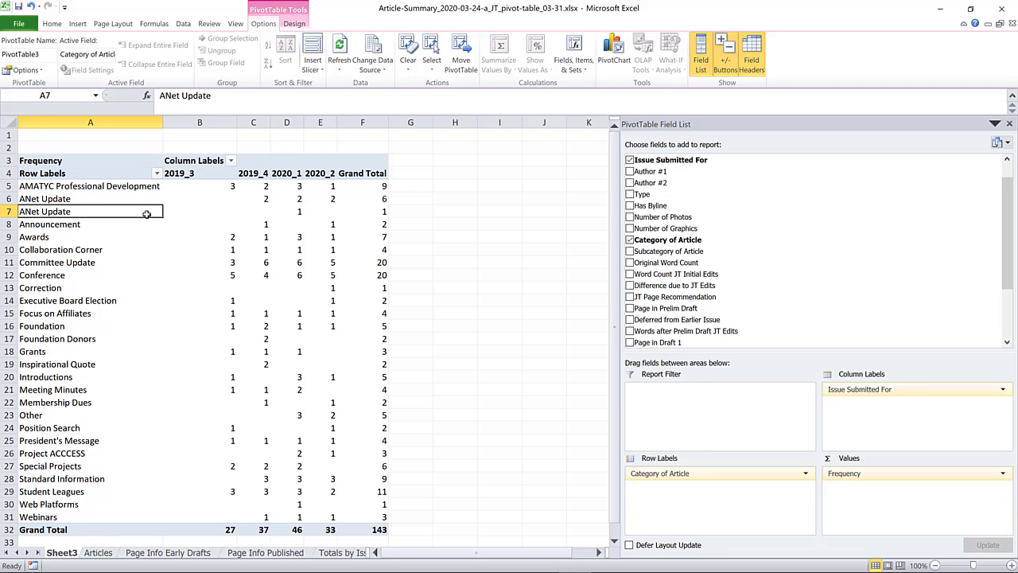
left_click(295, 23)
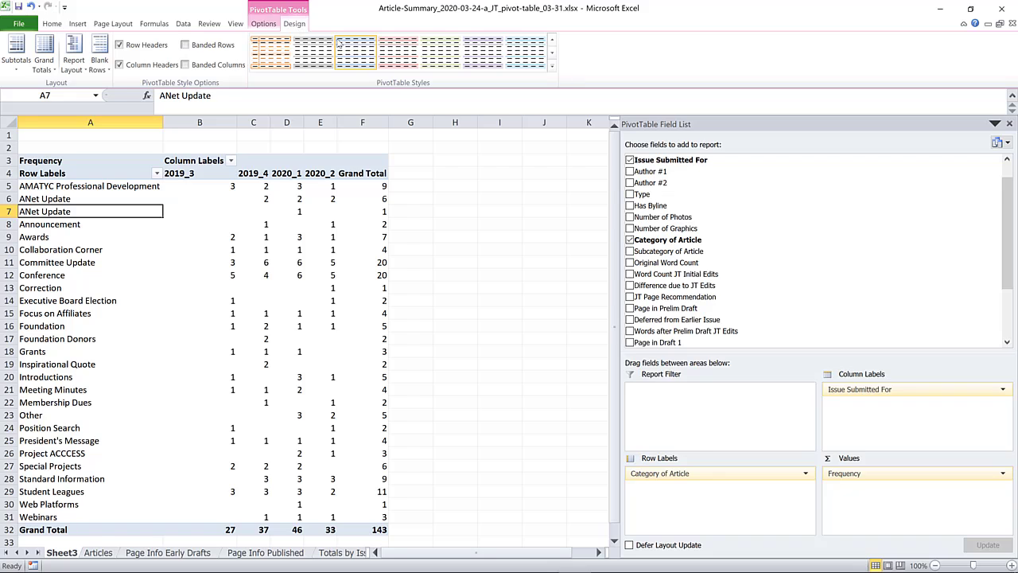
left_click(191, 46)
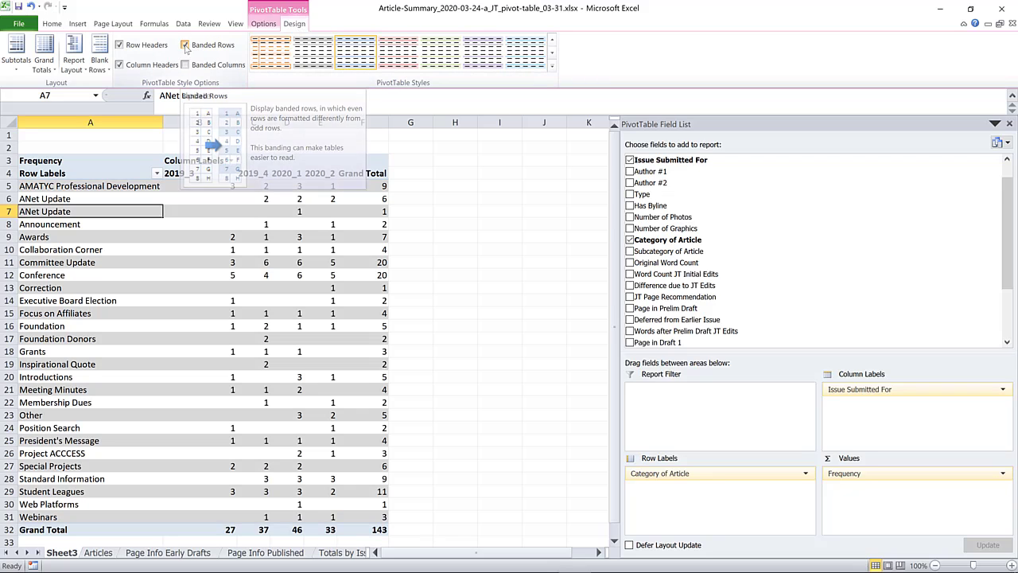
left_click(552, 67)
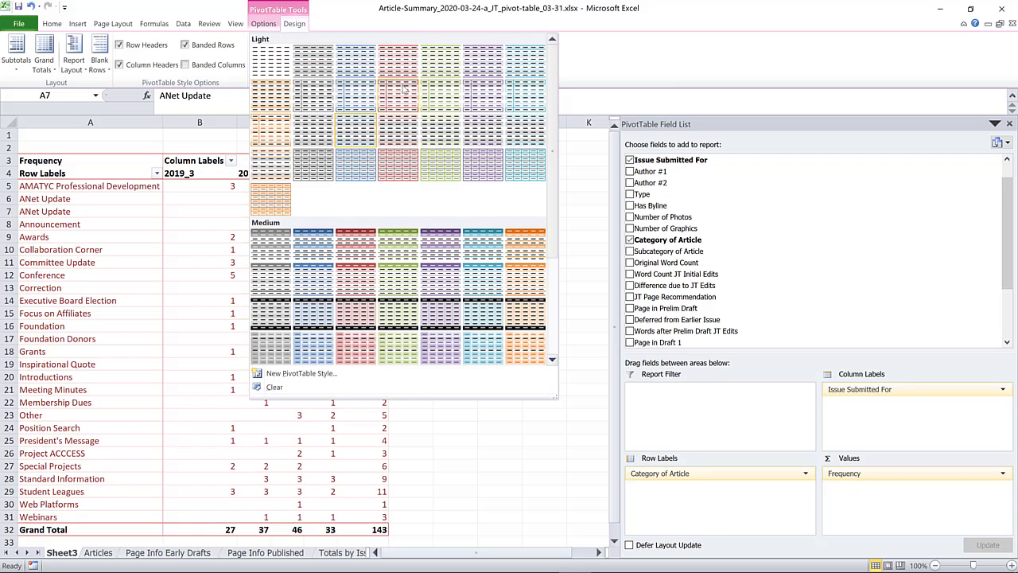
left_click(518, 68)
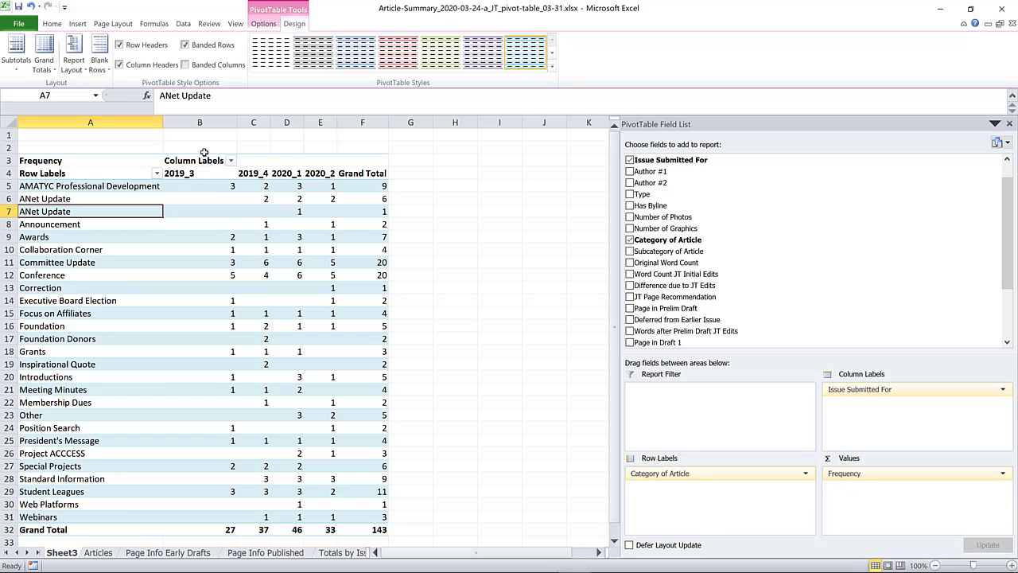
Set the width of pivot table columns B through F to 16 and center their contents
left_click(200, 122)
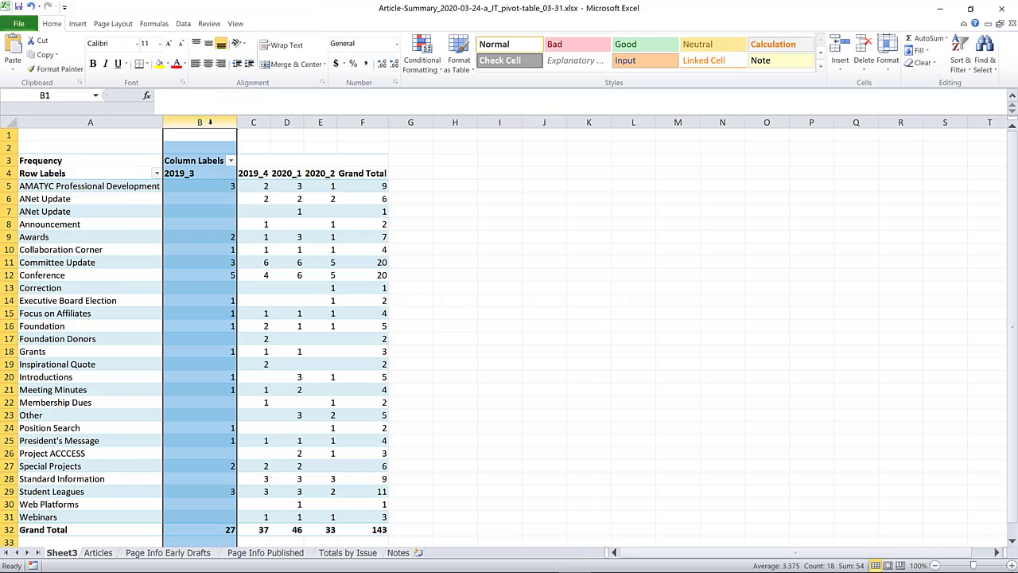
key("shift+Right")
key("shift+Right")
key("shift+Right")
key("shift+Right")
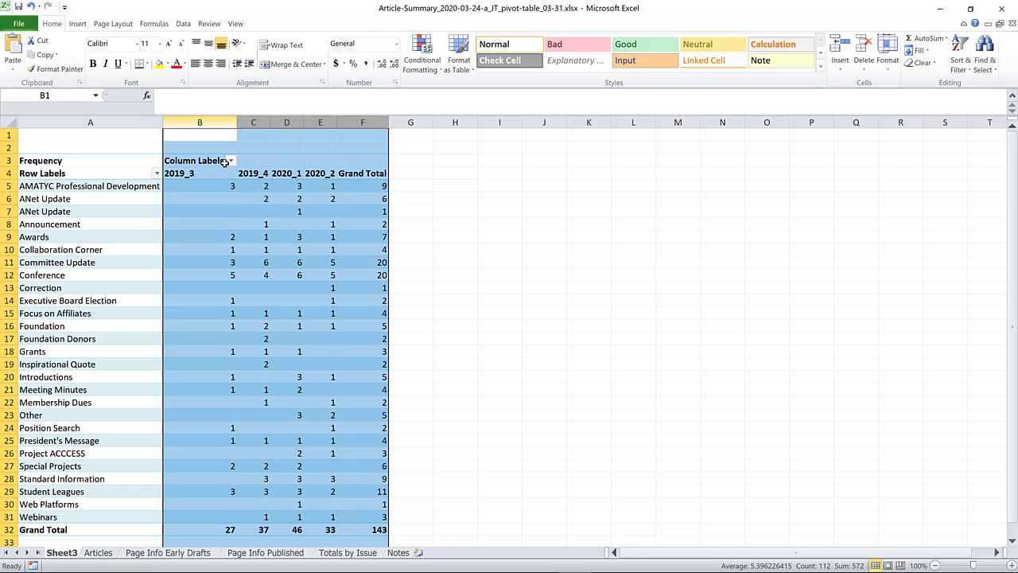
right_click(225, 210)
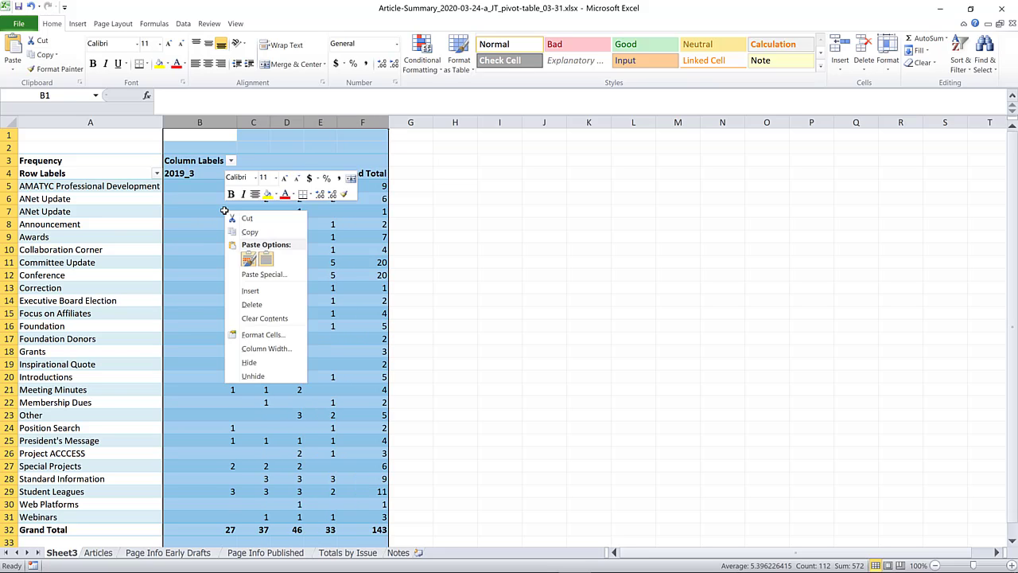
left_click(269, 348)
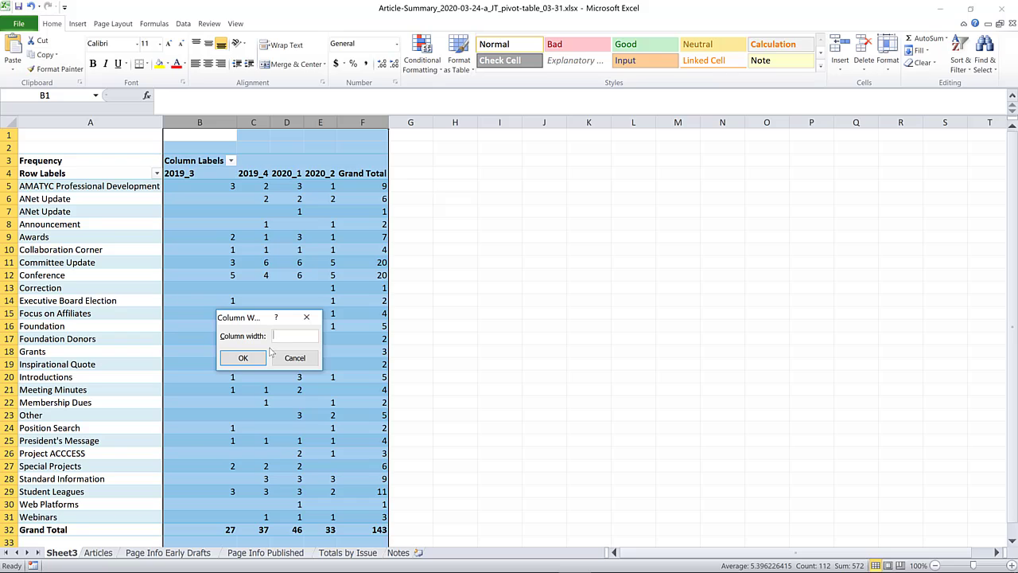
type("16")
left_click(243, 358)
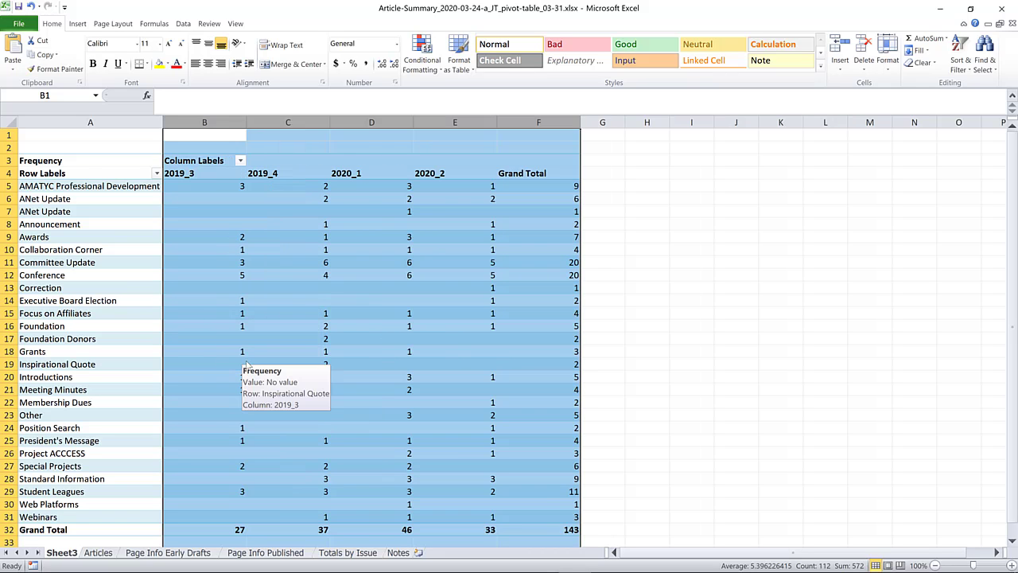
left_click(207, 64)
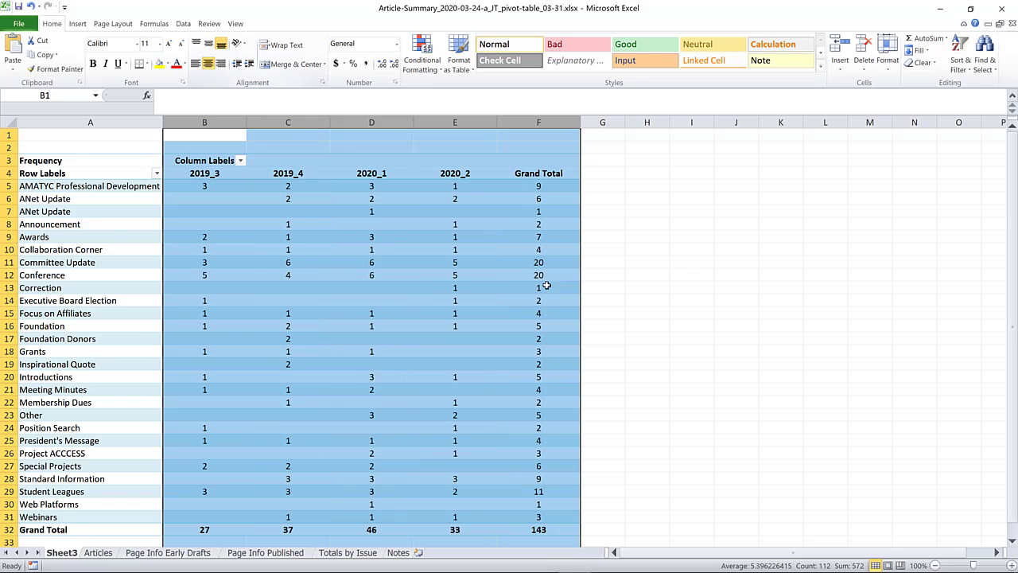
left_click(701, 288)
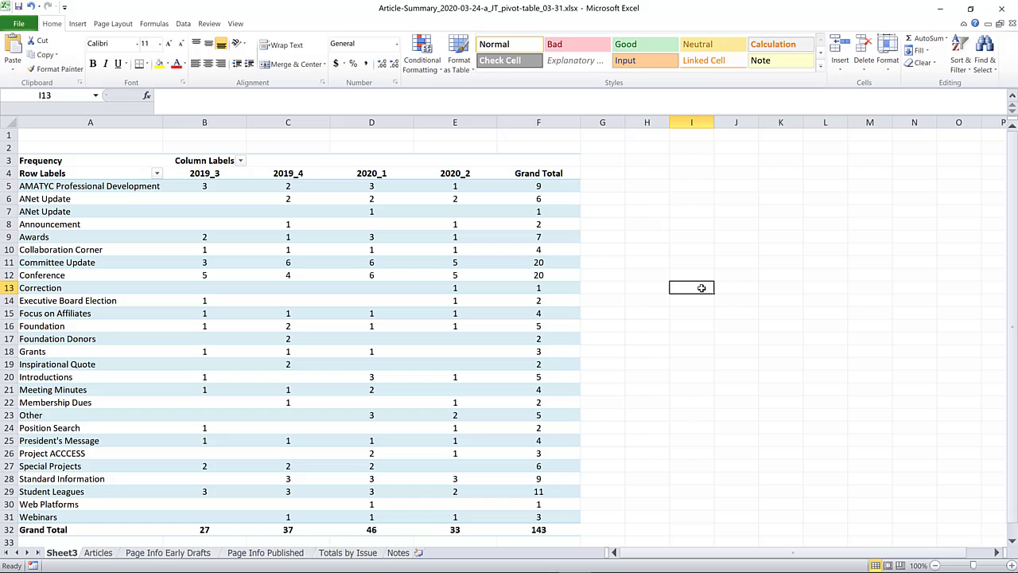
Swap the pivot table fields so Issue Submitted For supplies the rows and Category of Article supplies the columns
left_click(407, 251)
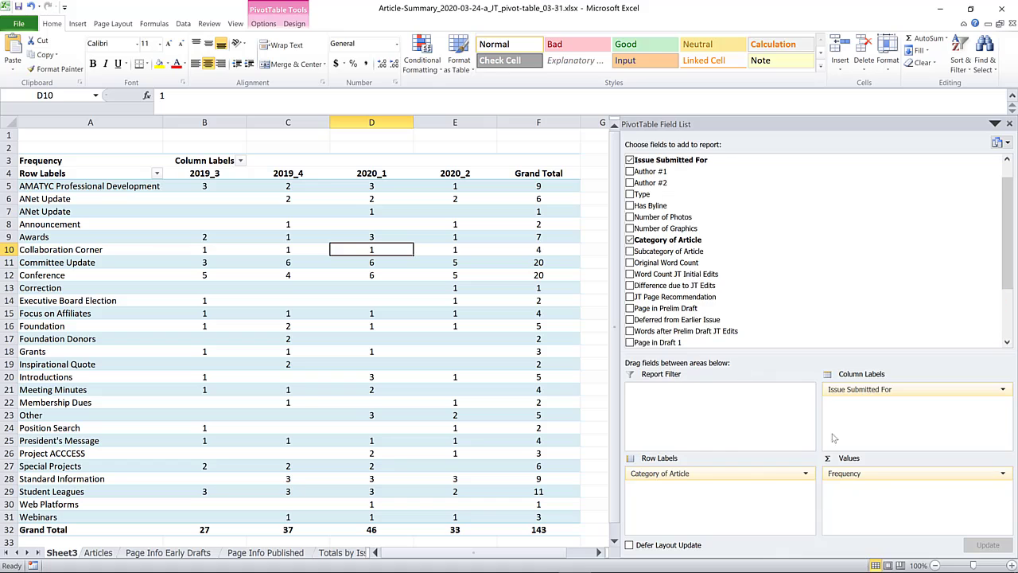
scroll(421, 380, "down", 3)
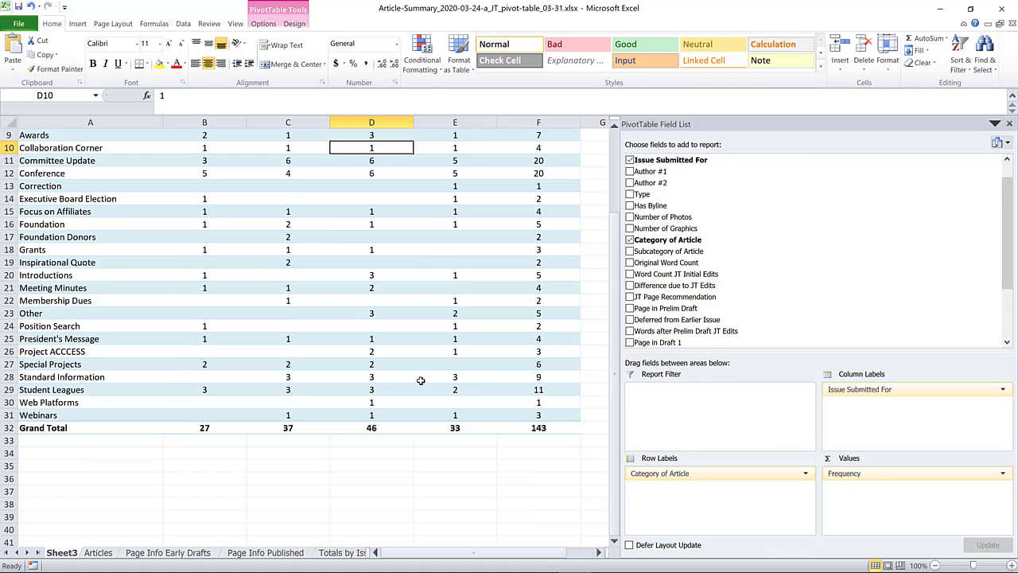
scroll(421, 381, "up", 3)
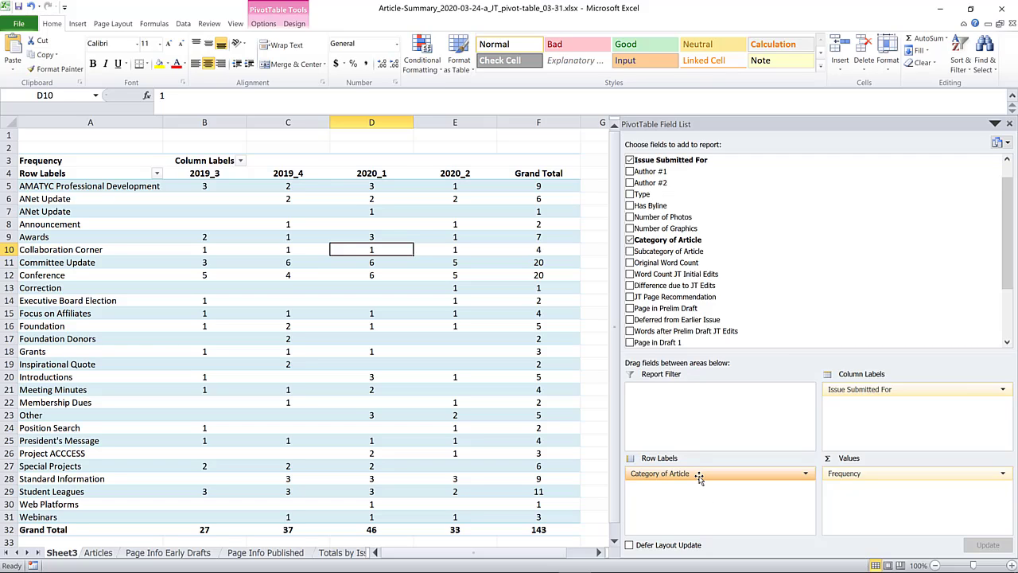
mouse_move(697, 477)
left_mouse_down()
mouse_move(763, 449)
mouse_move(912, 424)
mouse_move(843, 404)
mouse_move(835, 518)
mouse_move(690, 492)
left_mouse_up()
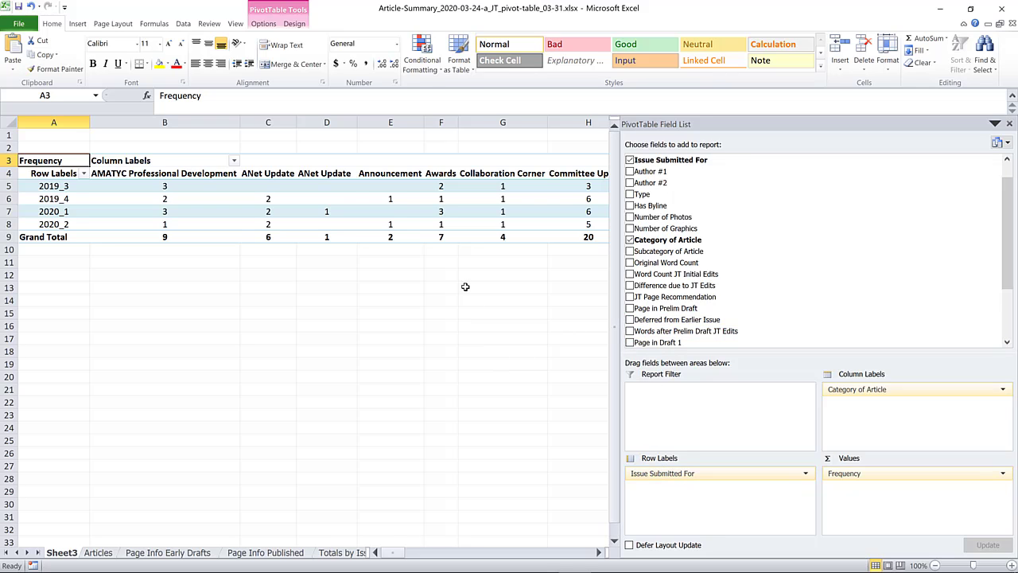
Look across the category columns of the swapped pivot table and return to its first column
left_click(364, 186)
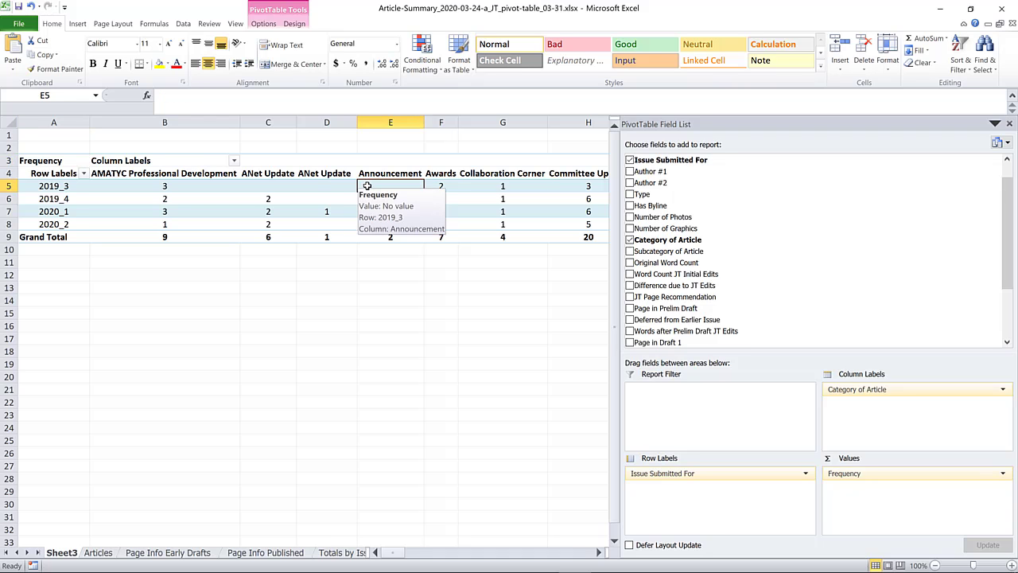
key("Right")
key("Right")
key("Right")
key("Right")
key("Right")
key("Right")
key("Right")
key("Right")
key("Right")
key("Right")
key("Right")
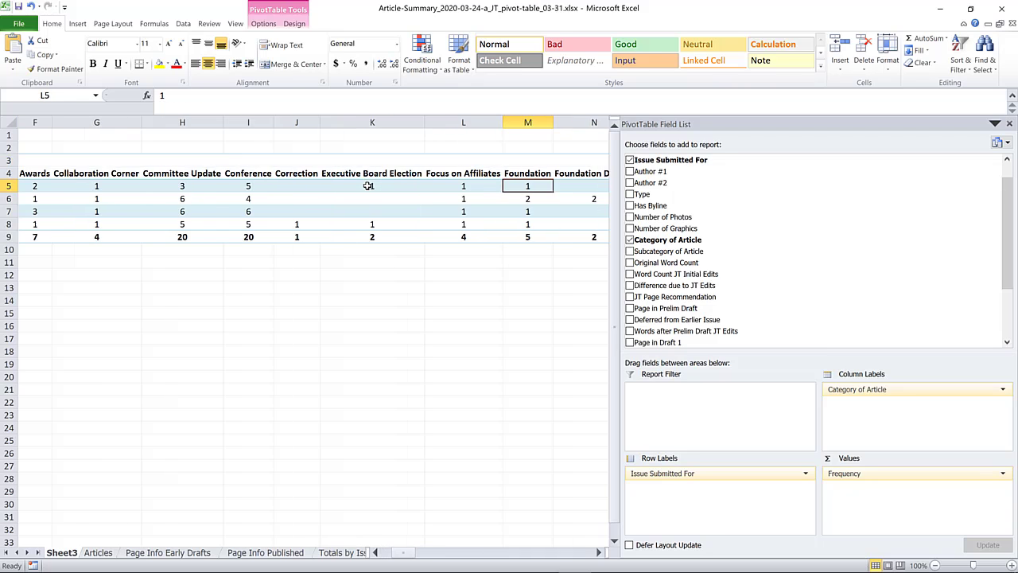
key("Right")
key("Right")
key("Right")
key("Right")
key("Right")
key("Right")
key("Right")
key("Right")
key("Right")
key("Right")
key("Right")
key("Right")
key("Right")
key("Right")
key("Right")
key("Right")
key("Right")
key("Right")
key("Right")
key("Right")
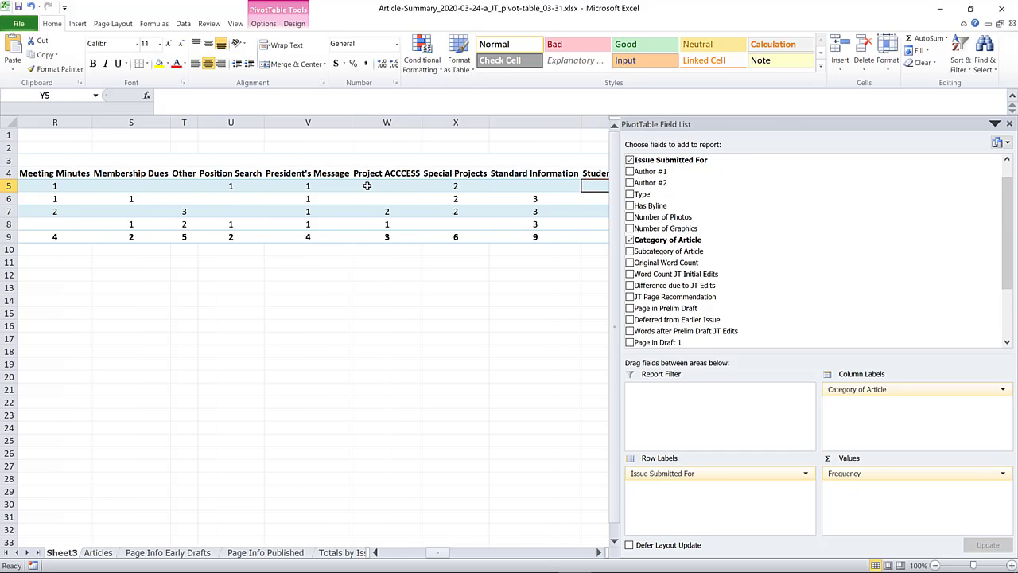
key("Left")
key("Left")
key("Left")
key("Left")
key("Left")
key("Left")
key("Left")
key("Left")
key("Left")
key("Left")
key("Left")
key("Left")
key("Left")
key("Left")
key("Left")
key("Left")
key("Left")
key("Left")
key("Left")
key("Left")
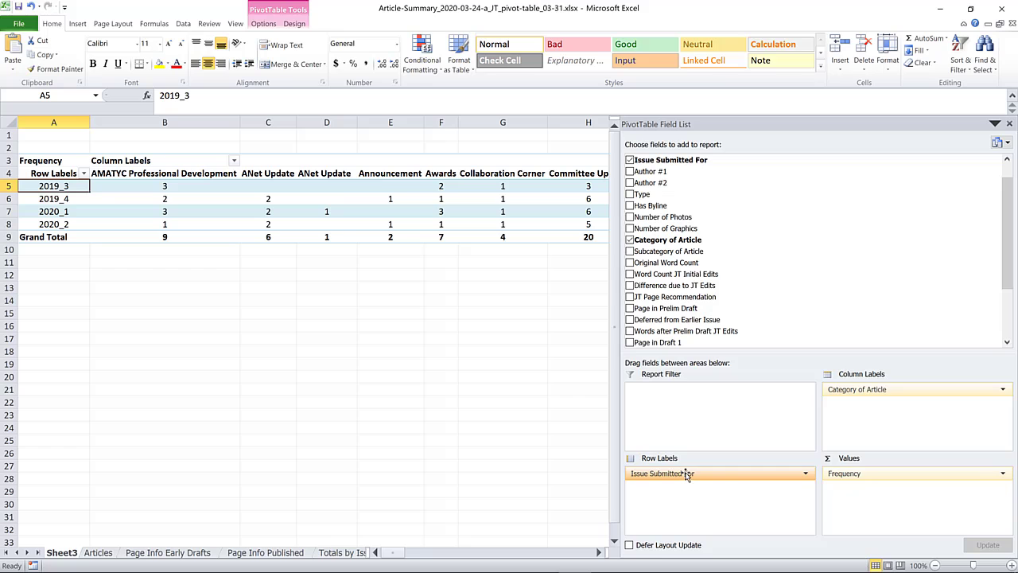
Return Category of Article to the pivot table's rows and Issue Submitted For to its columns
mouse_move(720, 474)
left_mouse_down()
mouse_move(925, 391)
mouse_move(750, 468)
mouse_move(741, 488)
mouse_move(710, 489)
left_mouse_up()
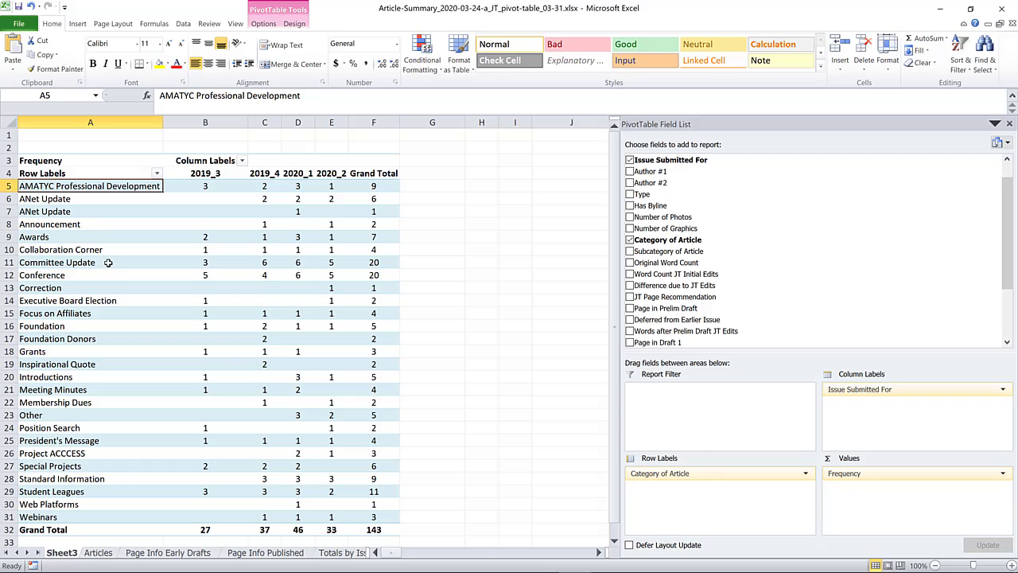
Compare the two ANet Update rows and their 2020_1 counts, and inspect the Foundation, Foundation Donors and Grants rows
left_click(78, 199)
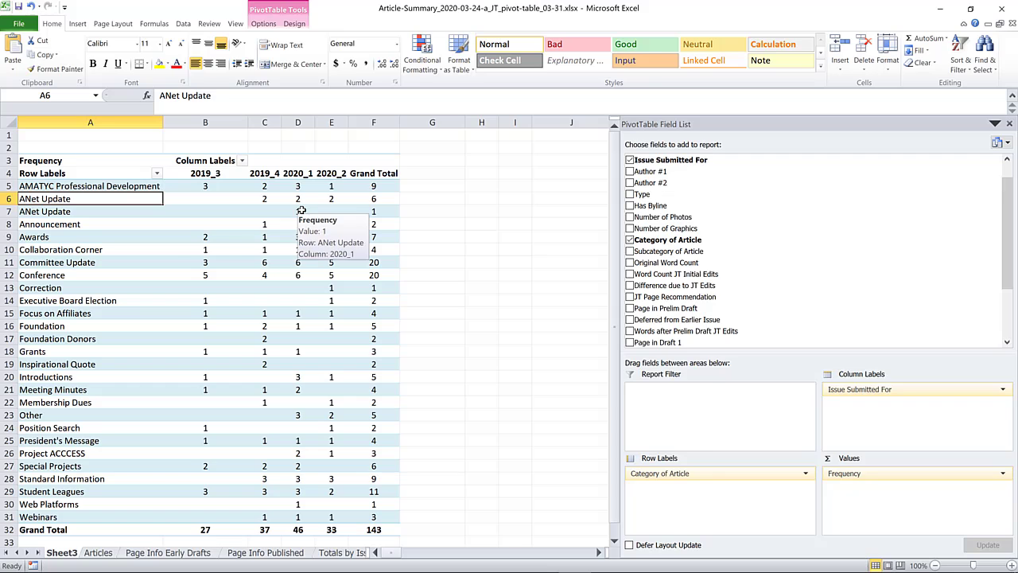
key("Up")
key("Down")
key("Down")
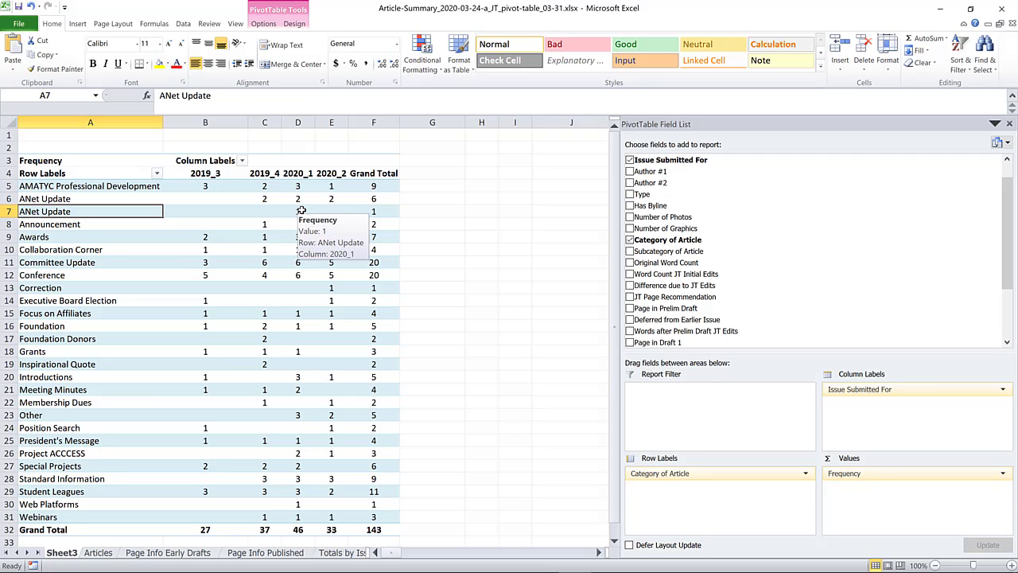
key("Up")
key("Down")
key("Up")
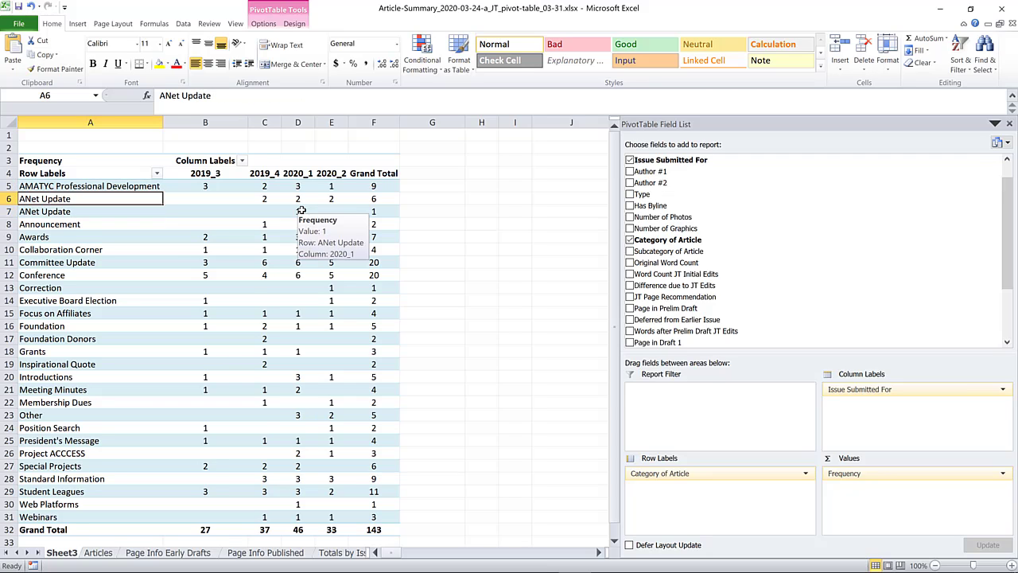
key("Down")
key("Up")
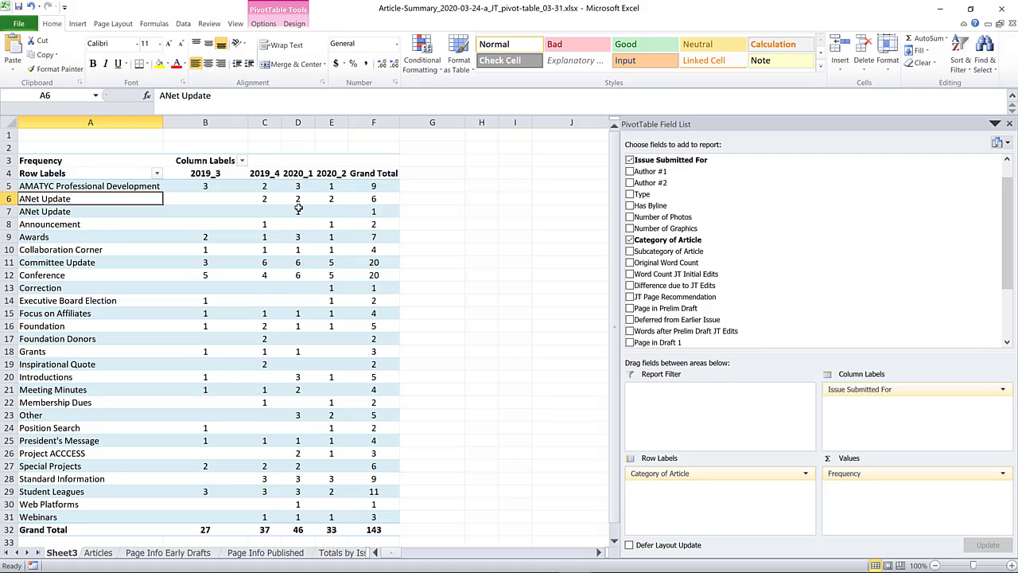
left_click(298, 210)
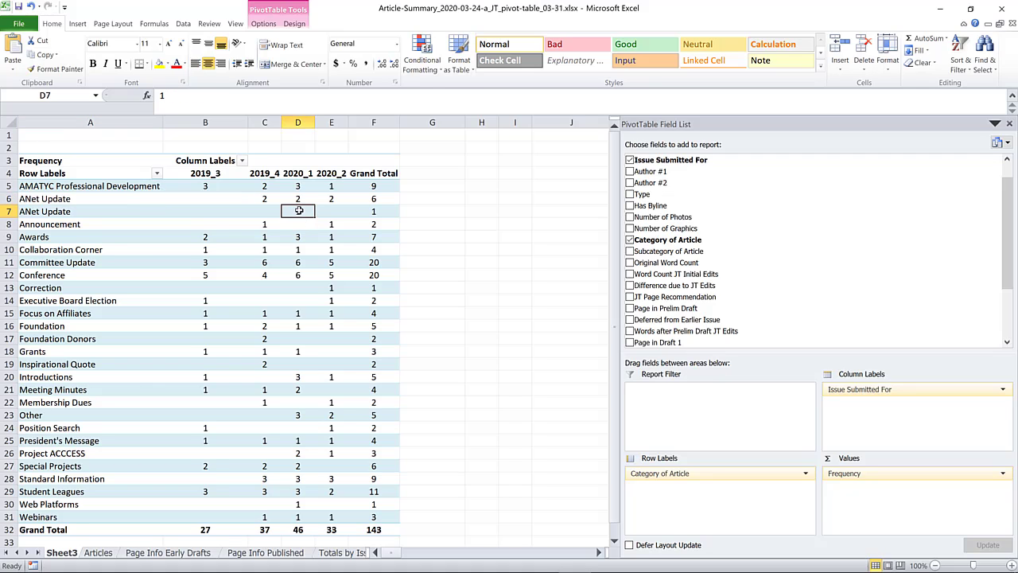
left_click(296, 198)
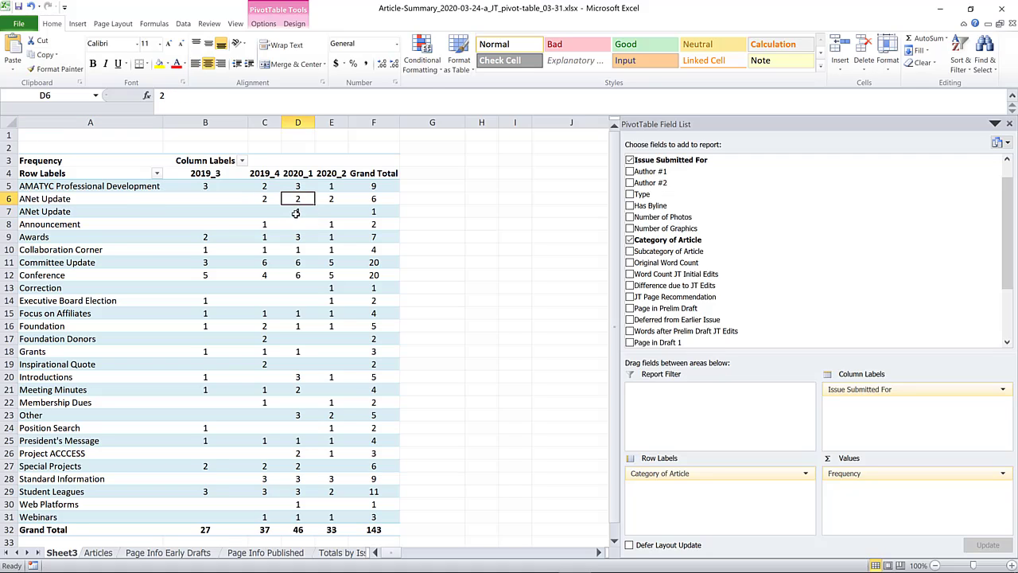
left_click(296, 212)
left_click(298, 199)
left_click(296, 212)
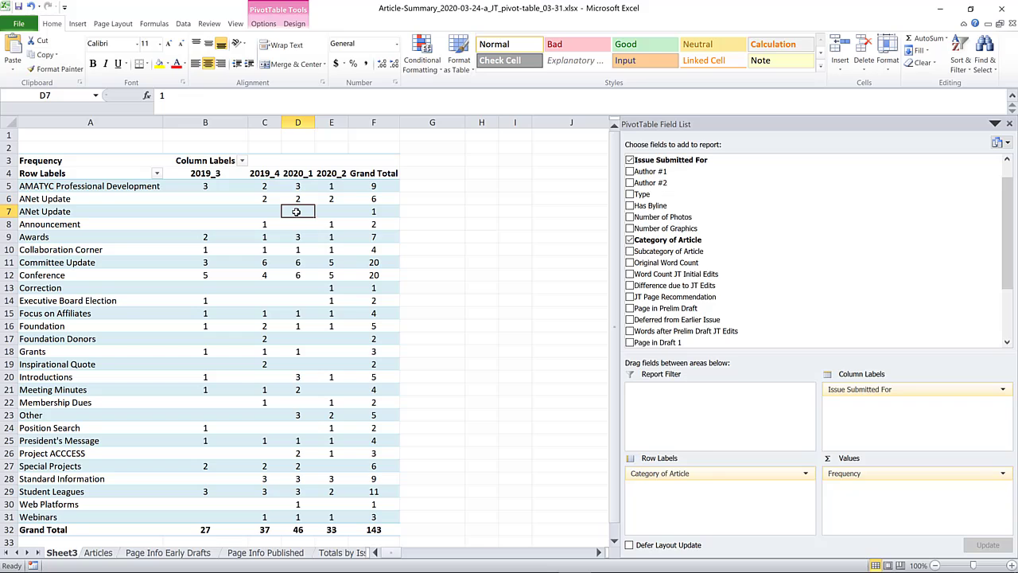
mouse_move(296, 212)
left_click(44, 326)
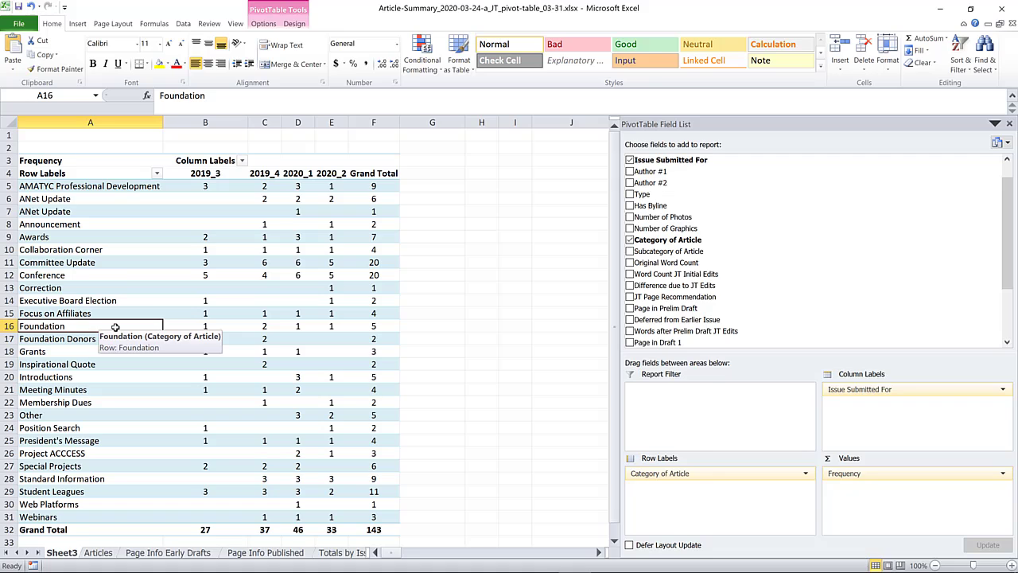
key("Down")
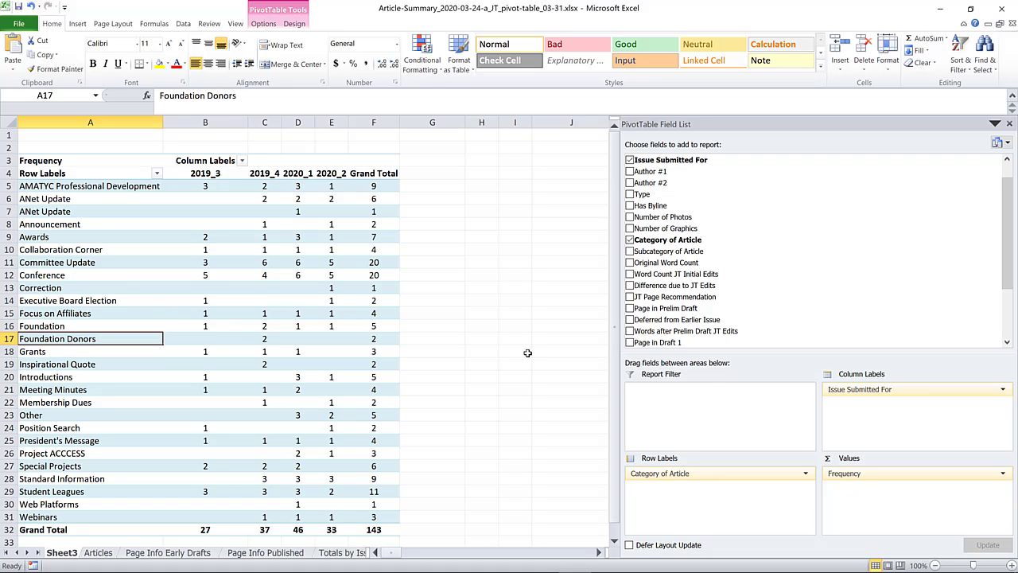
key("Up")
key("Down")
key("Down")
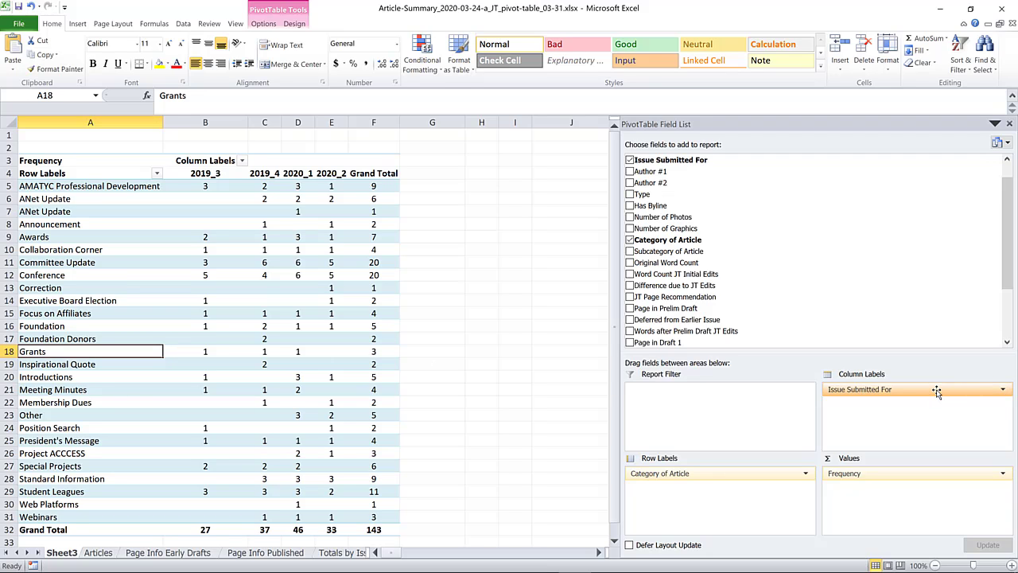
Move Issue Submitted For to the report filter and filter the pivot table to issue 2019_3
left_click_drag(937, 391, 688, 396)
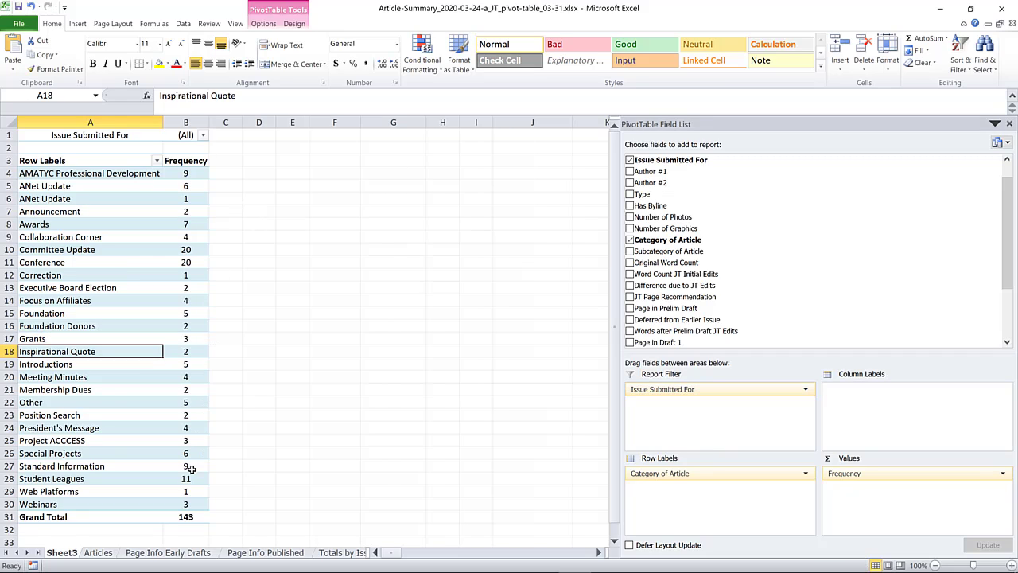
left_click(203, 137)
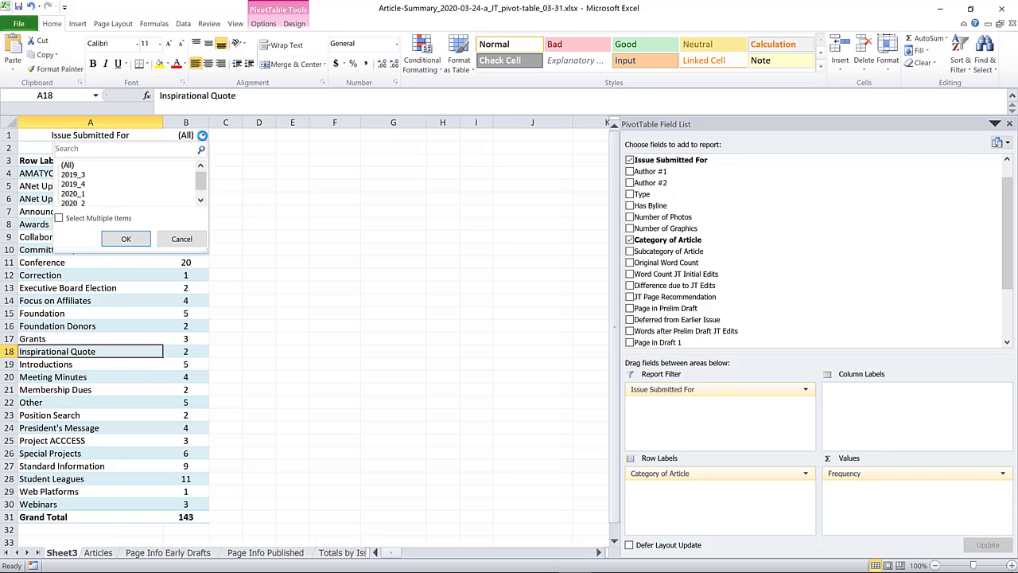
left_click(81, 178)
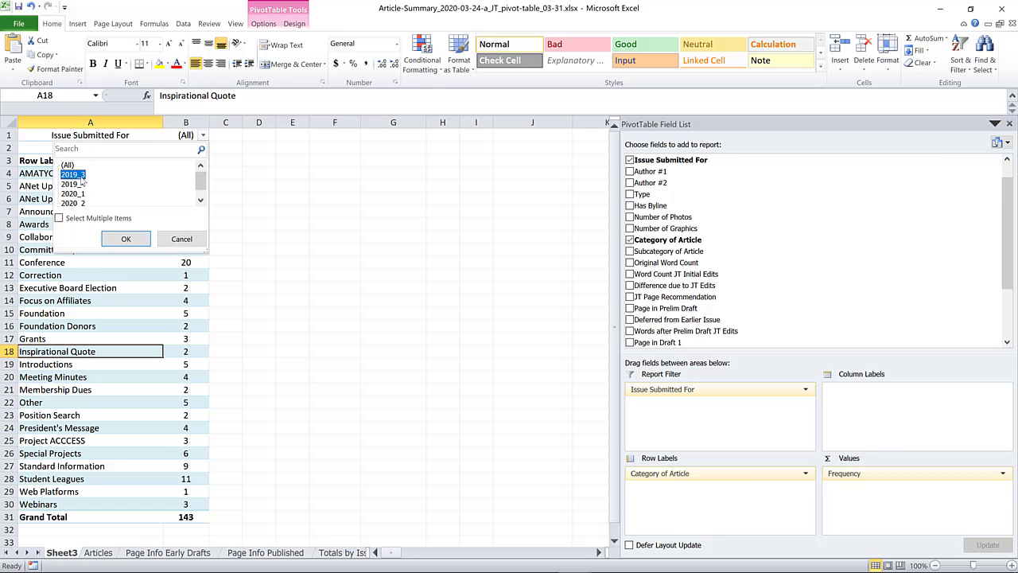
left_click(126, 241)
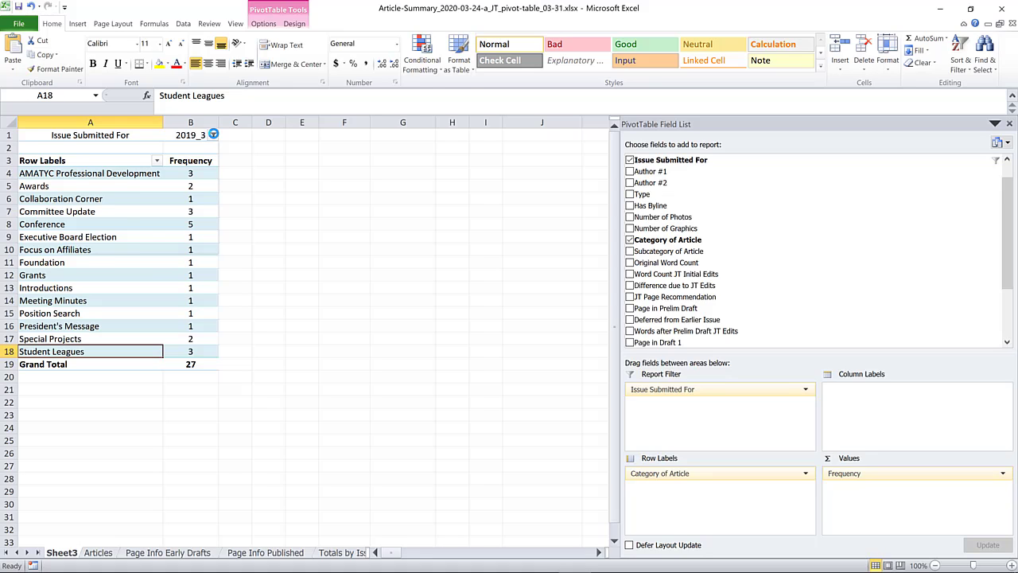
Allow multiple selections in the Issue Submitted For filter and add issue 2019_4 to it
left_click(212, 135)
left_click(69, 219)
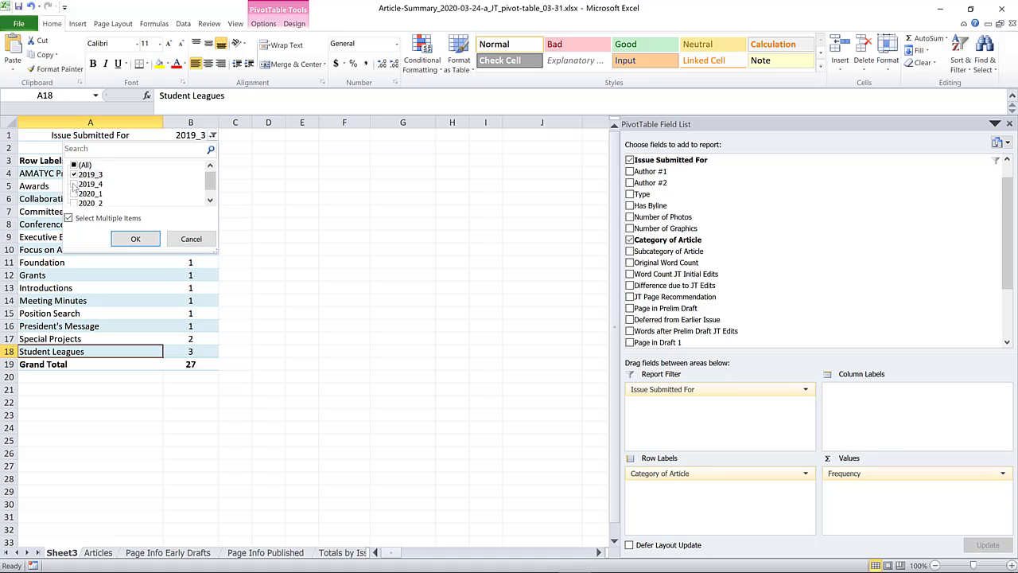
left_click(74, 184)
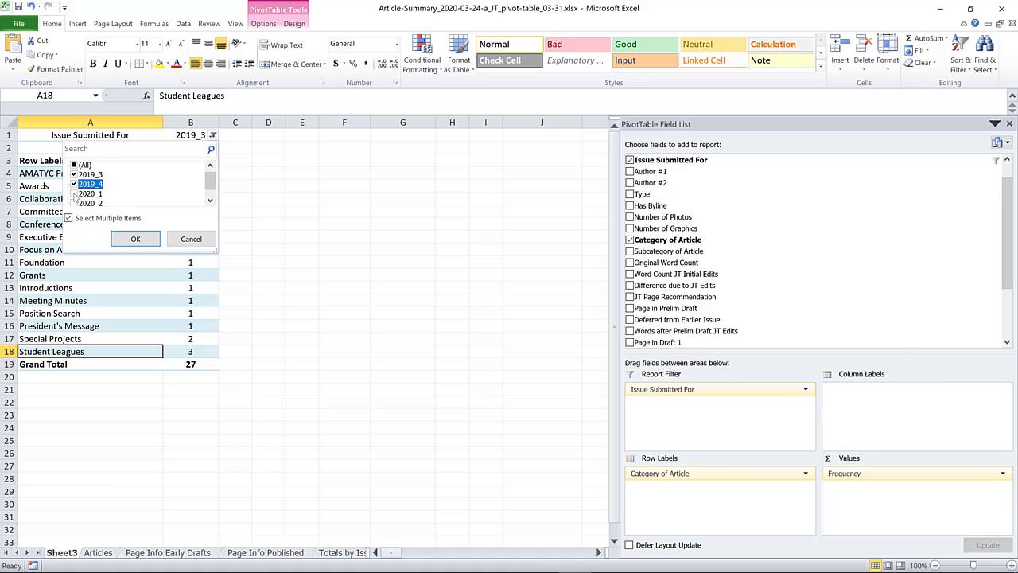
left_click(135, 240)
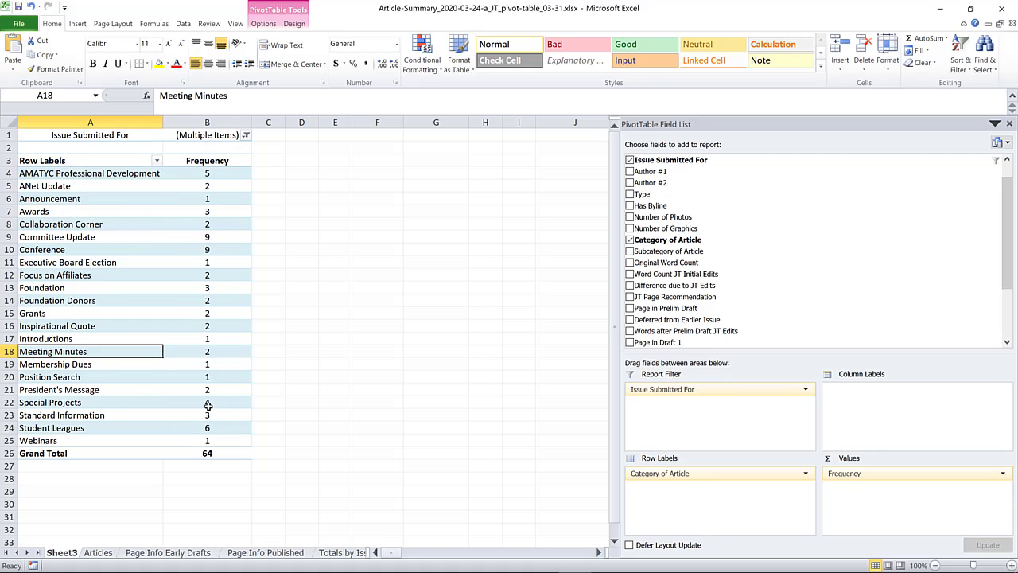
Reset the Issue Submitted For filter to include all issues
left_click(246, 137)
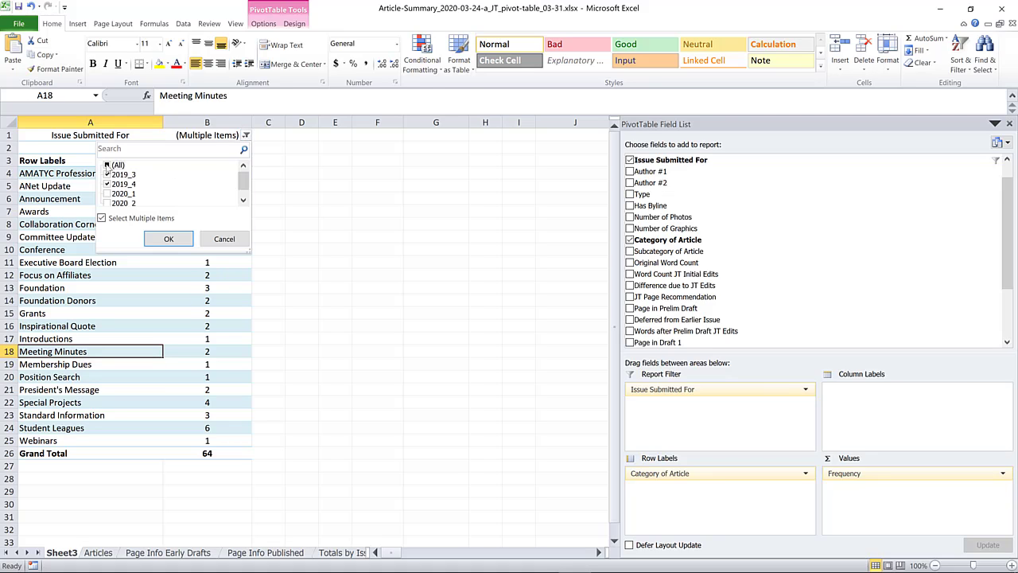
left_click(107, 166)
left_click(107, 166)
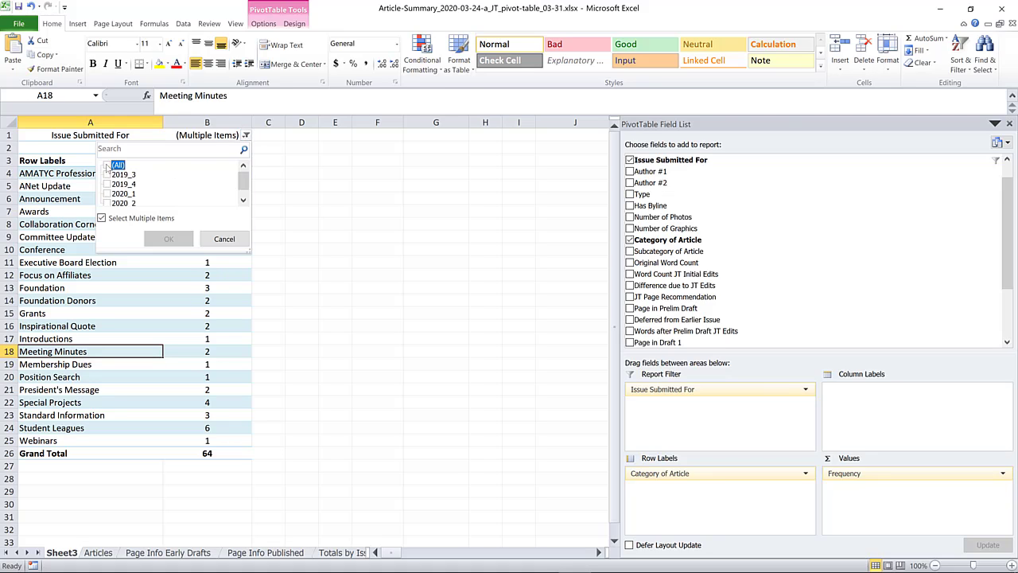
left_click(107, 165)
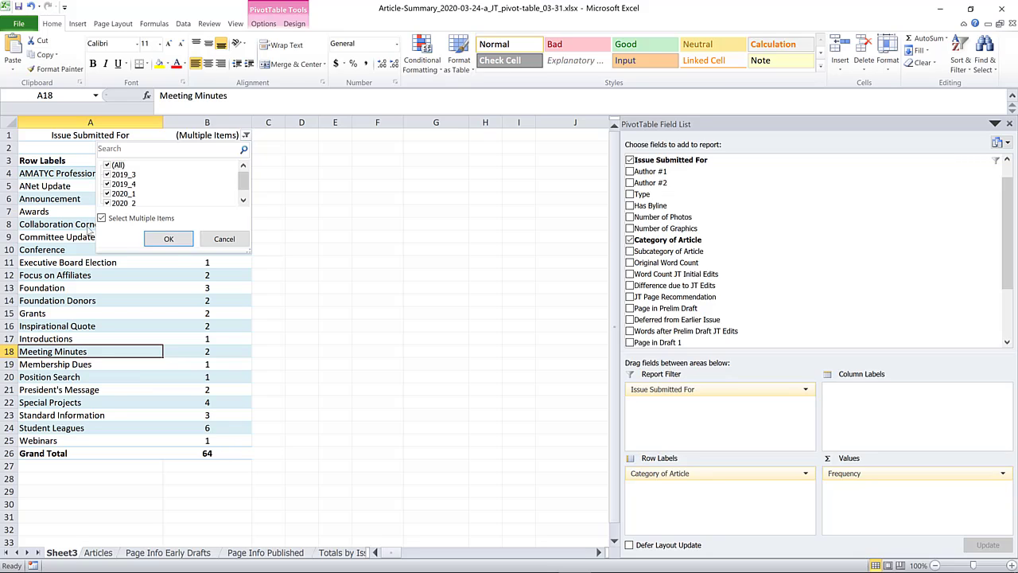
left_click(171, 242)
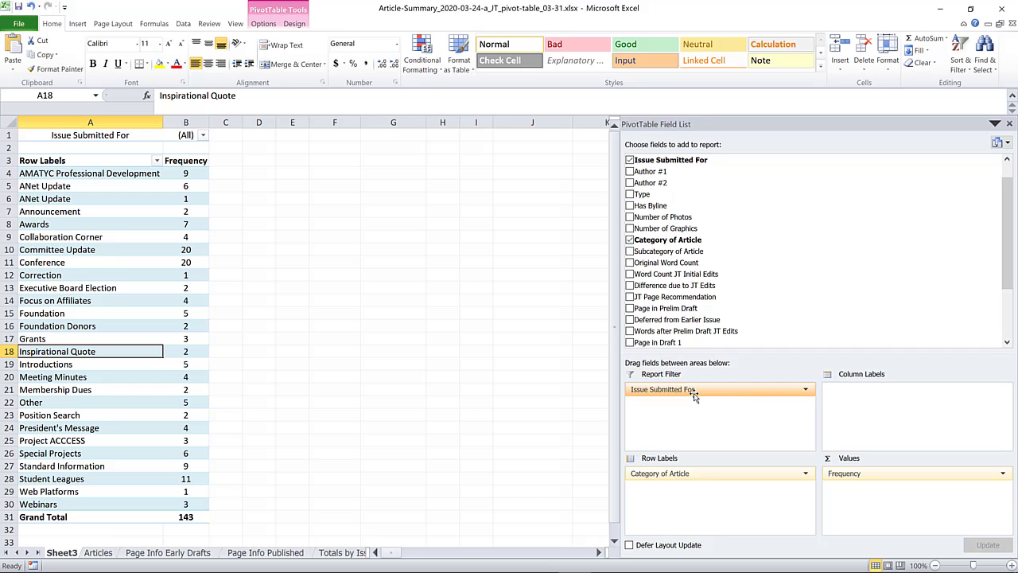
Review the issues offered in the Issue Submitted For report filter without changing the selection
left_click(203, 136)
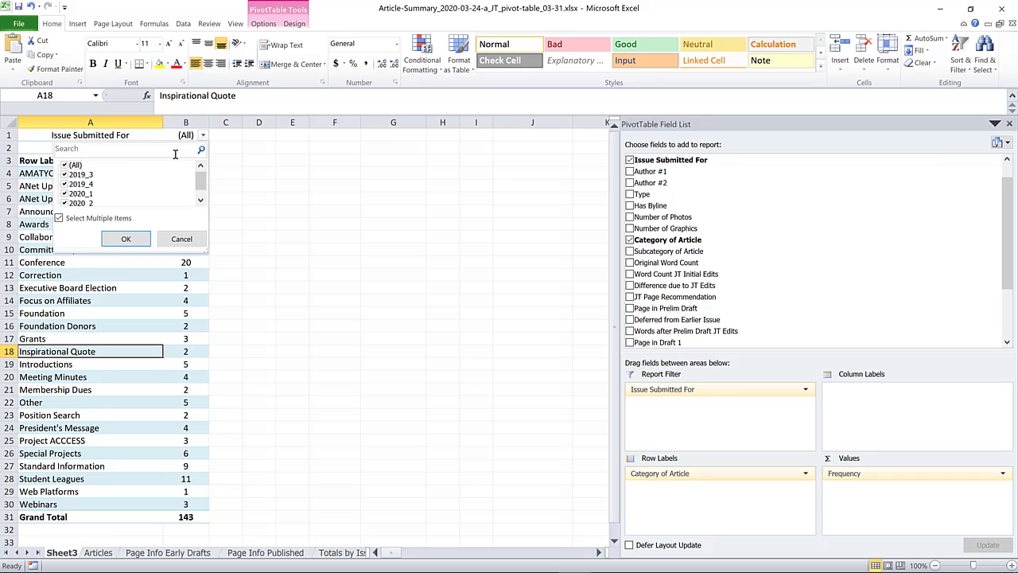
mouse_move(201, 175)
left_mouse_down()
mouse_move(201, 187)
mouse_move(204, 173)
left_mouse_up()
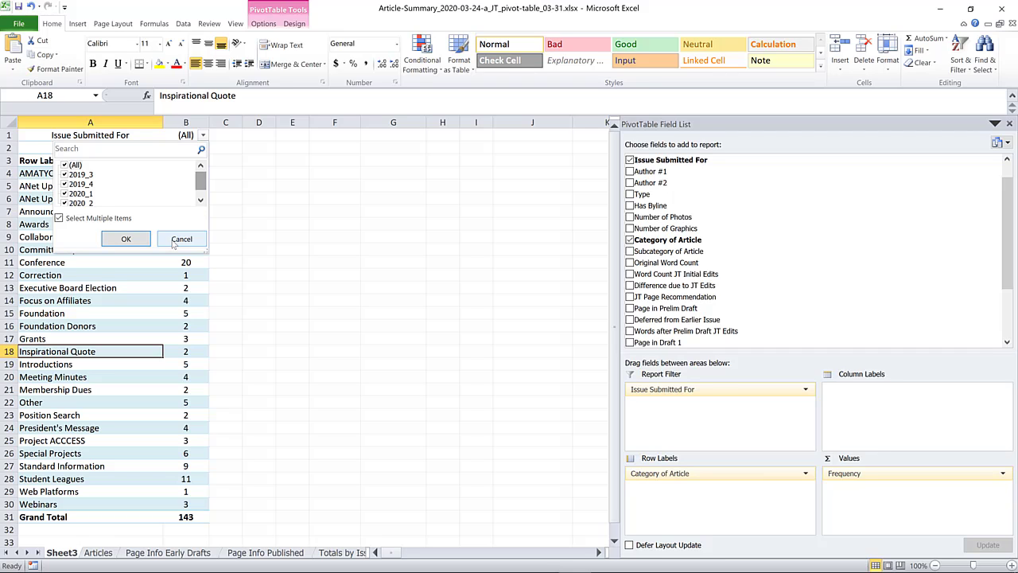
left_click(176, 243)
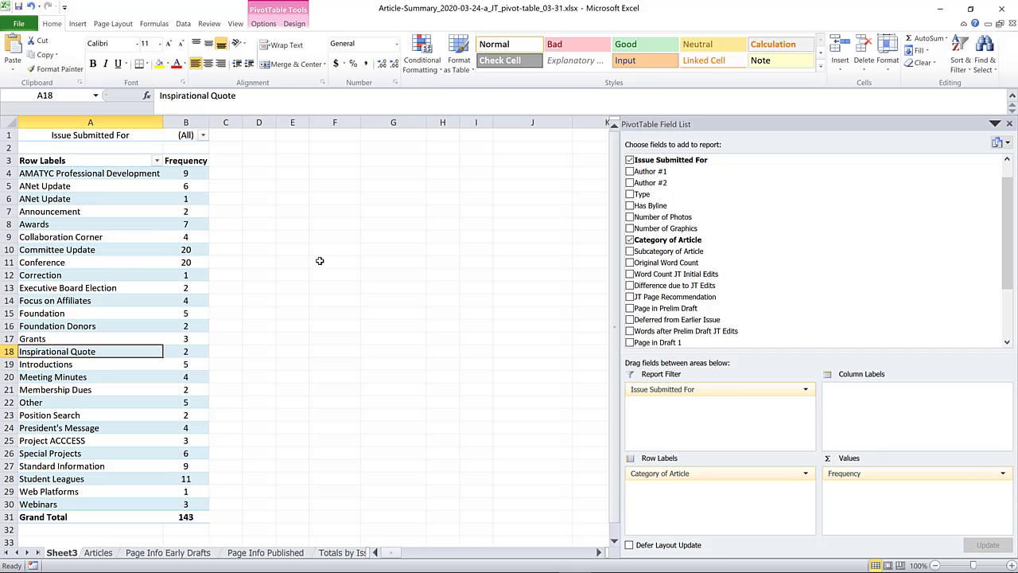
Move Issue Submitted For from the report filter back to the column labels
left_click_drag(693, 388, 908, 397)
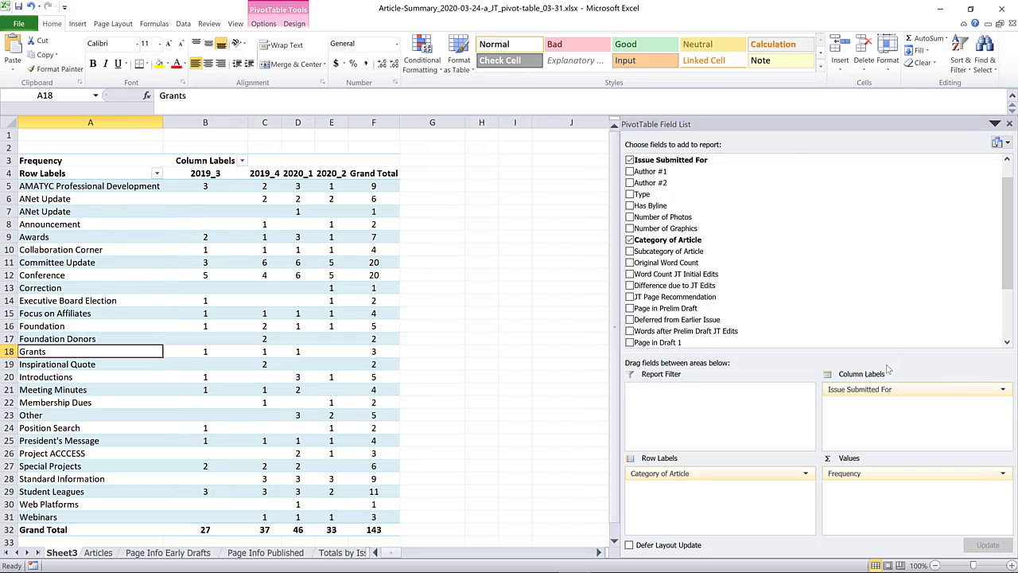
Set the width of columns B through F, covering the issue counts and Grand Total, to 16
left_click(225, 122)
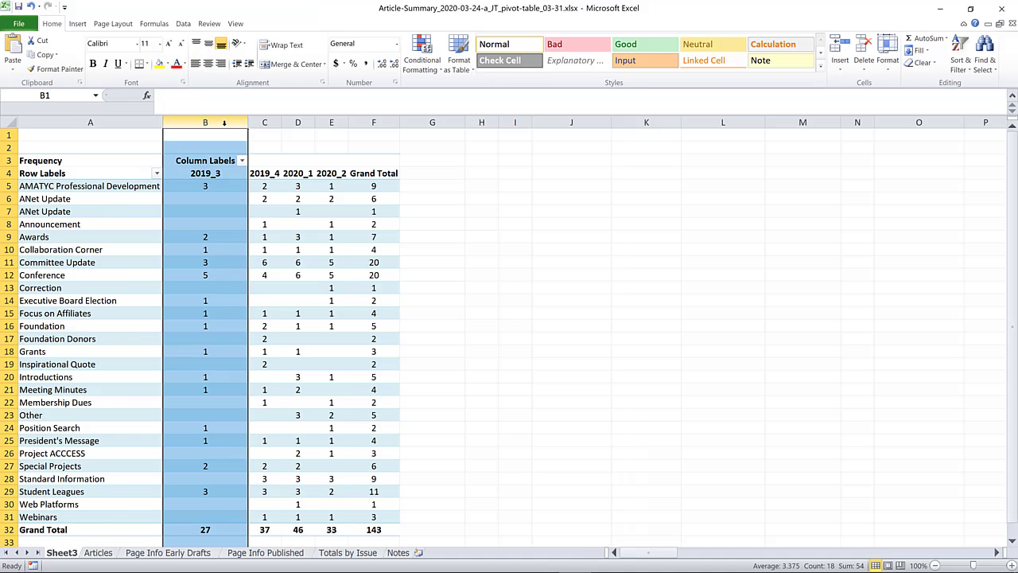
key("shift+Right")
key("shift+Right")
key("shift+Right")
key("shift+Right")
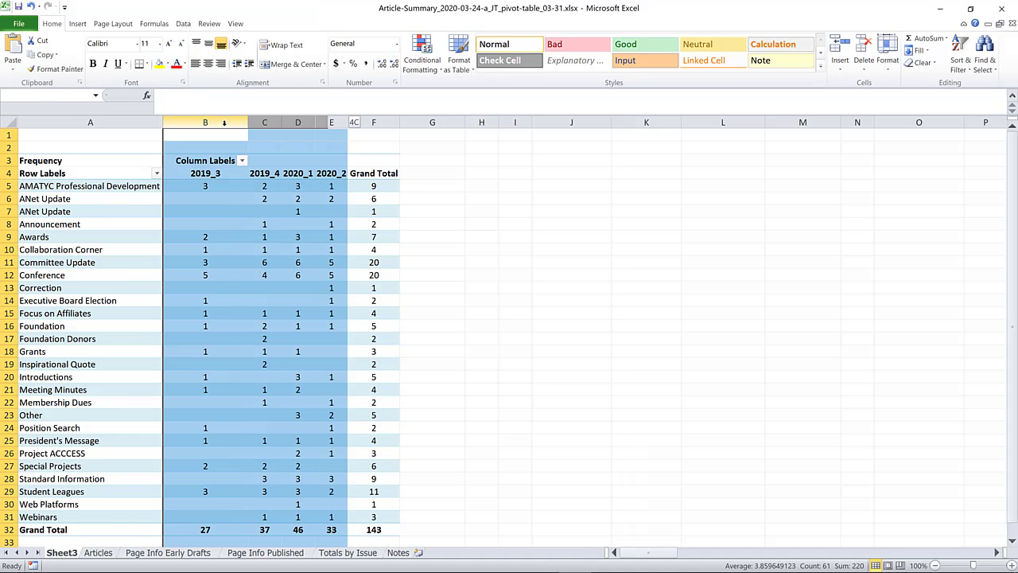
right_click(287, 153)
left_click(327, 292)
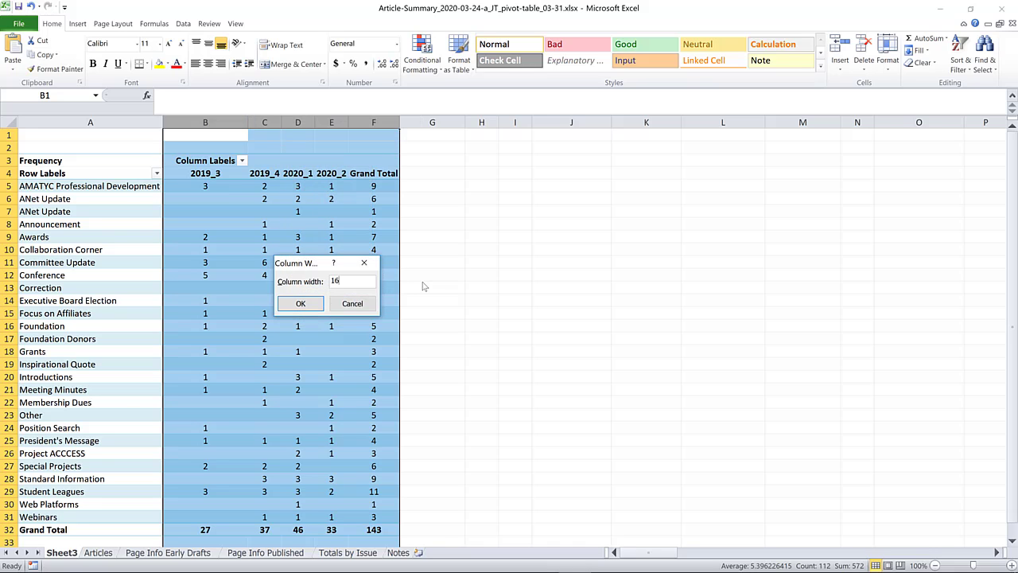
type("16")
left_click(300, 304)
left_click(538, 291)
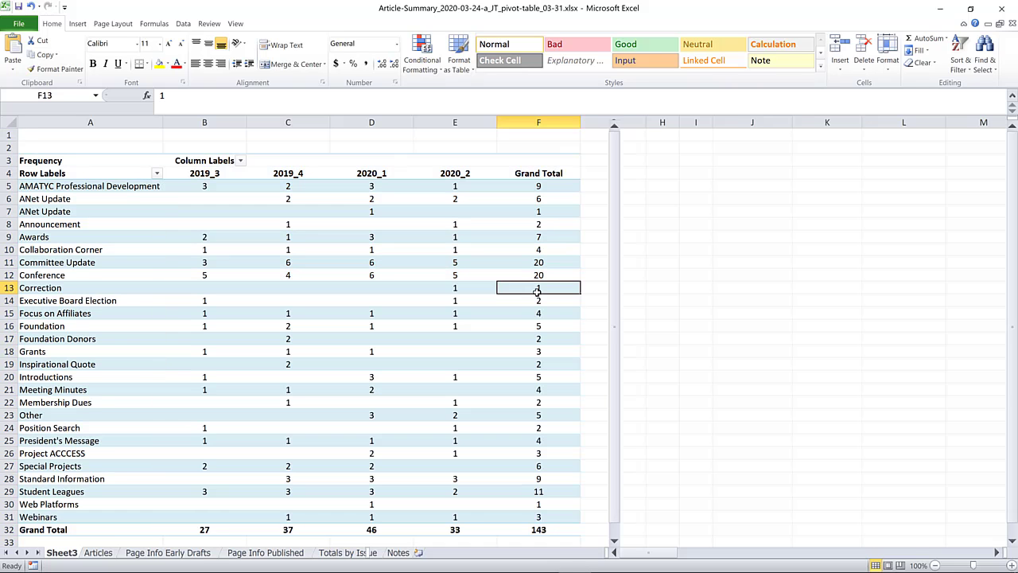
scroll(538, 295, "down", 3)
scroll(538, 294, "up", 3)
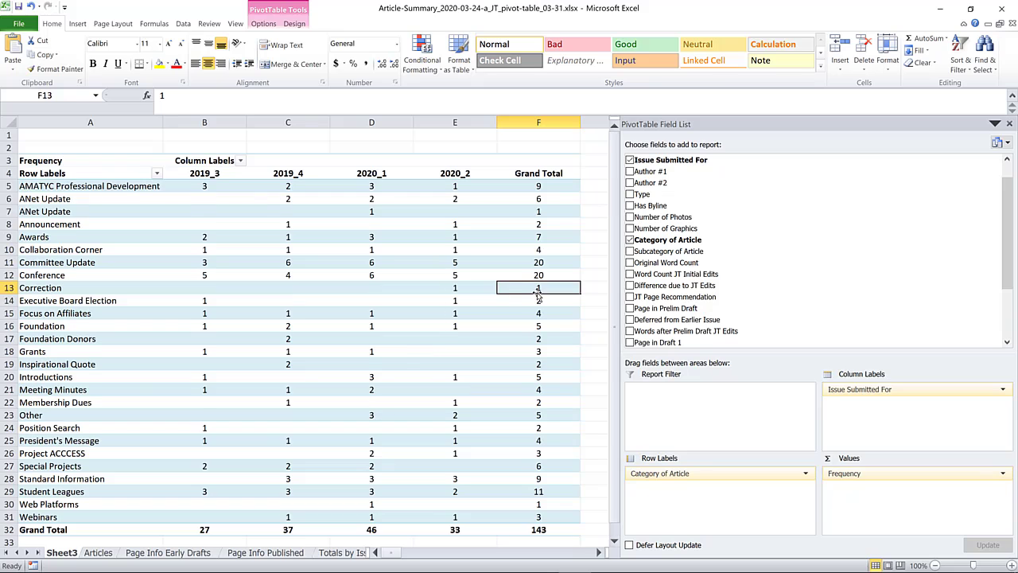
scroll(454, 291, "down", 3)
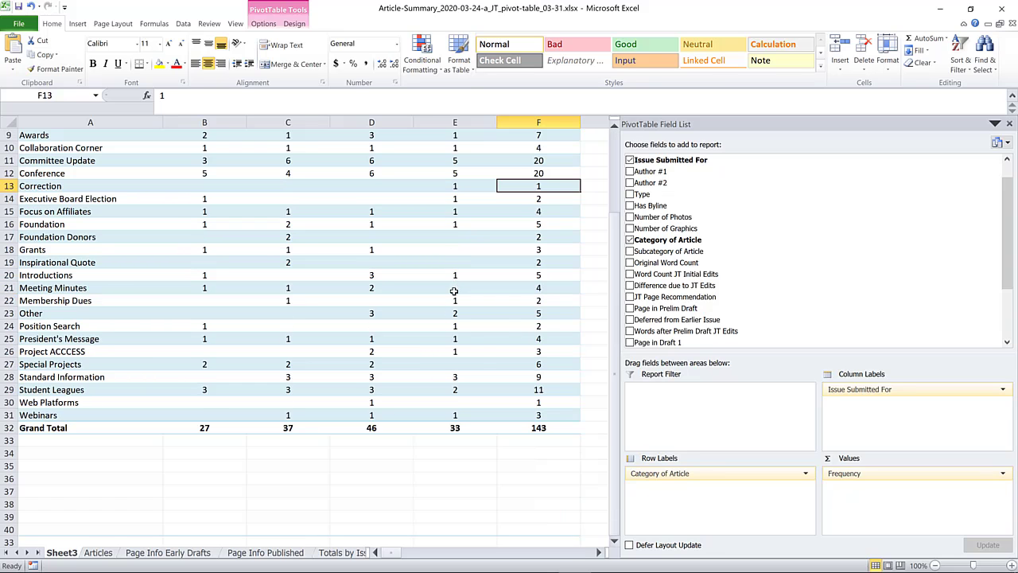
scroll(454, 291, "up", 3)
mouse_move(452, 289)
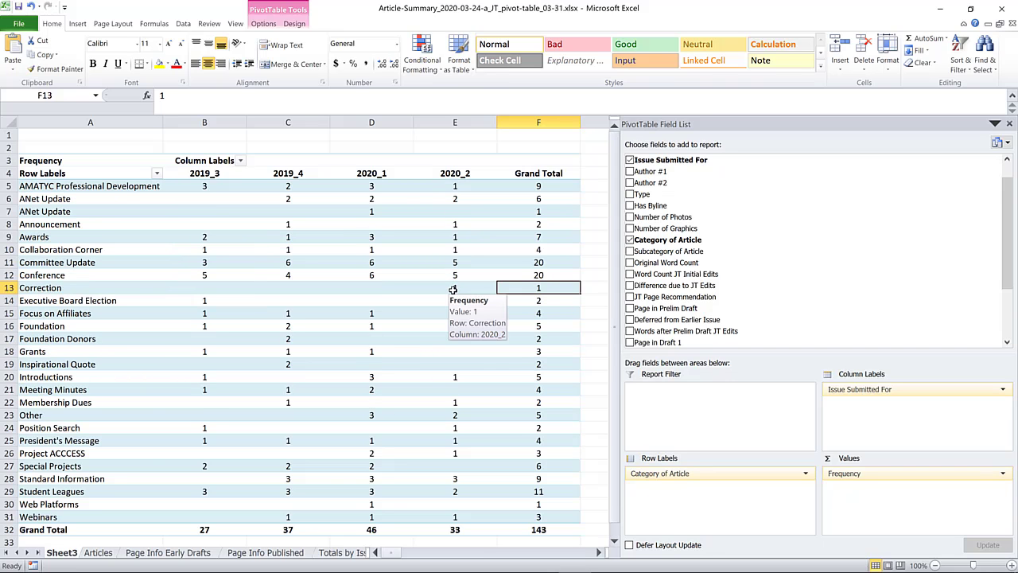